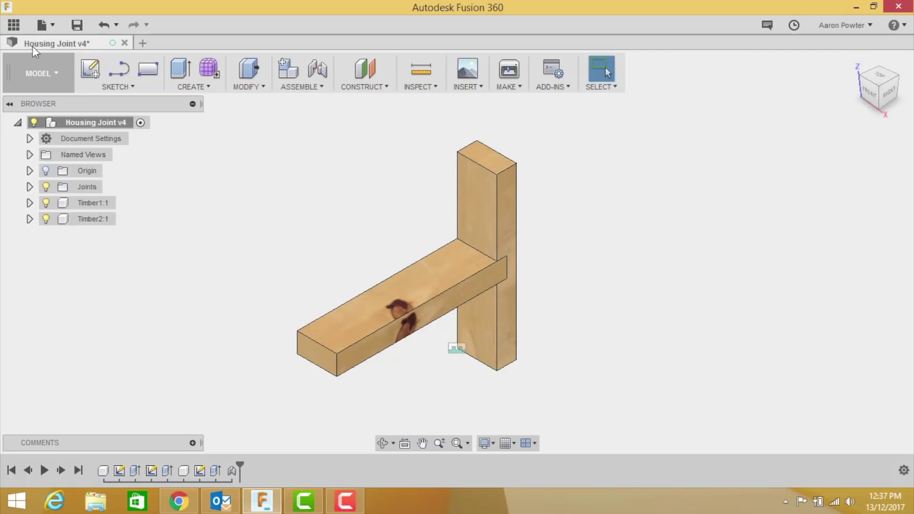
- Browse the project files to the Timber Joints folder, then hide the data panel
{"action": "left_click", "coordinate": [16, 26]}
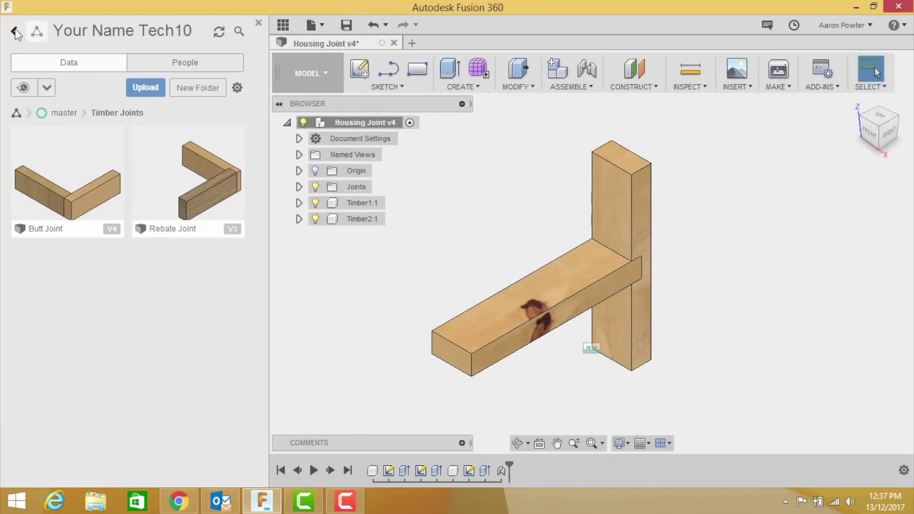
{"action": "left_click", "coordinate": [14, 30]}
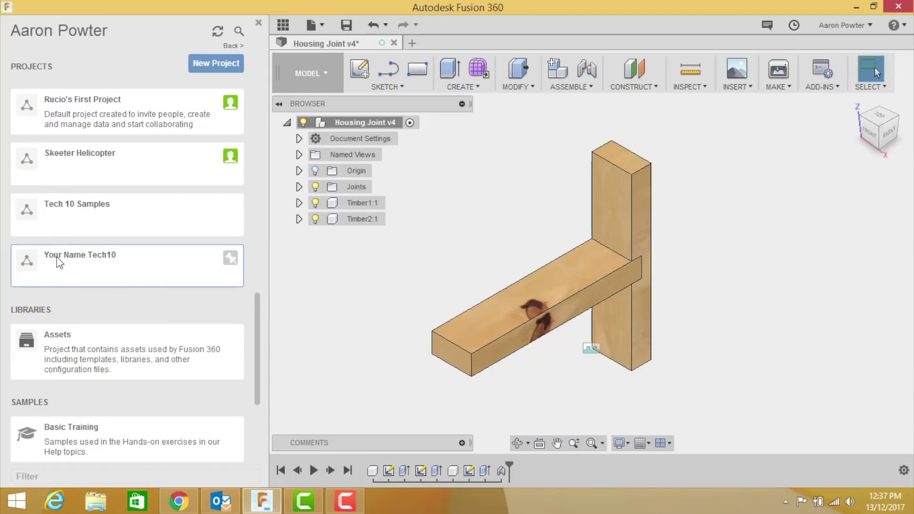
{"action": "left_click", "coordinate": [74, 265]}
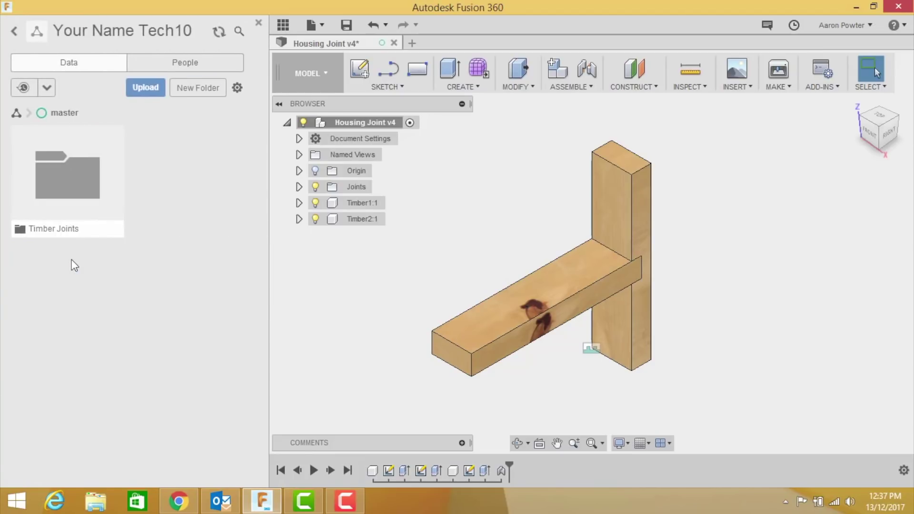
{"action": "left_click", "coordinate": [62, 187]}
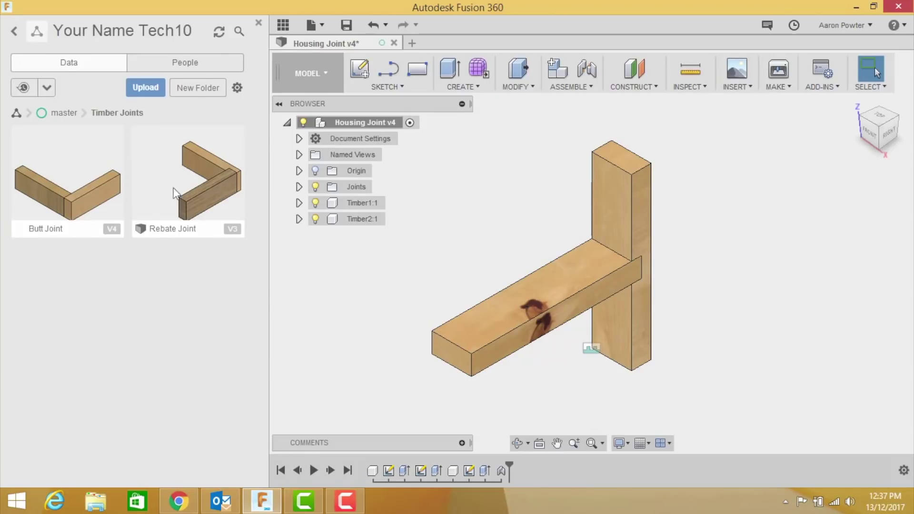
{"action": "left_click", "coordinate": [283, 25]}
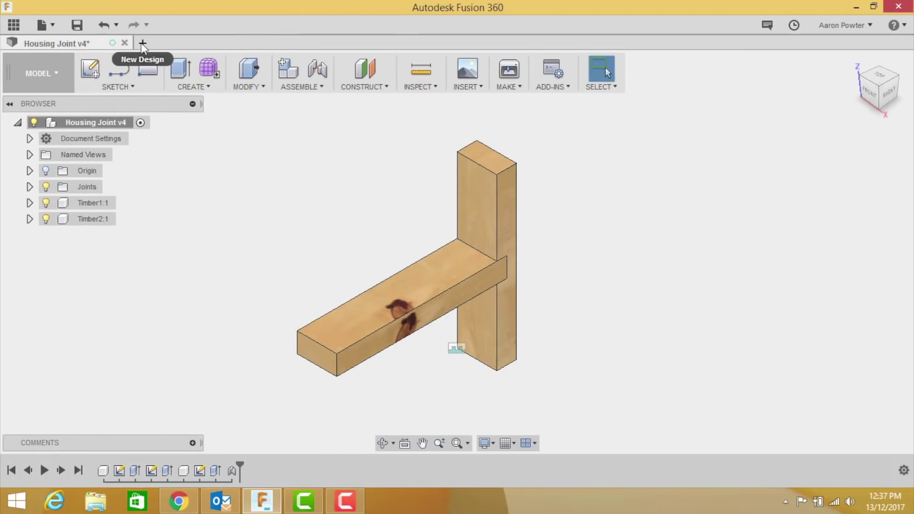
- Start a new blank design and save it as 'Housing Joint'
{"action": "left_click", "coordinate": [142, 43]}
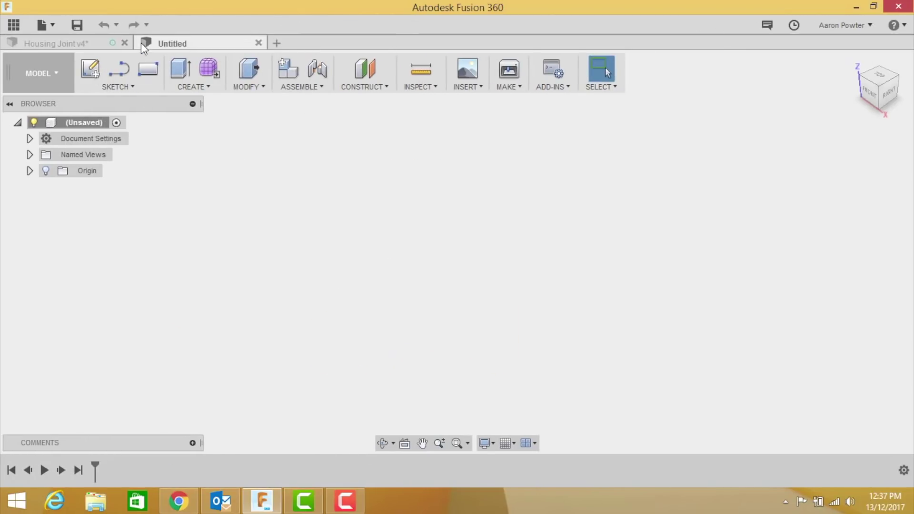
{"action": "left_click", "coordinate": [78, 28]}
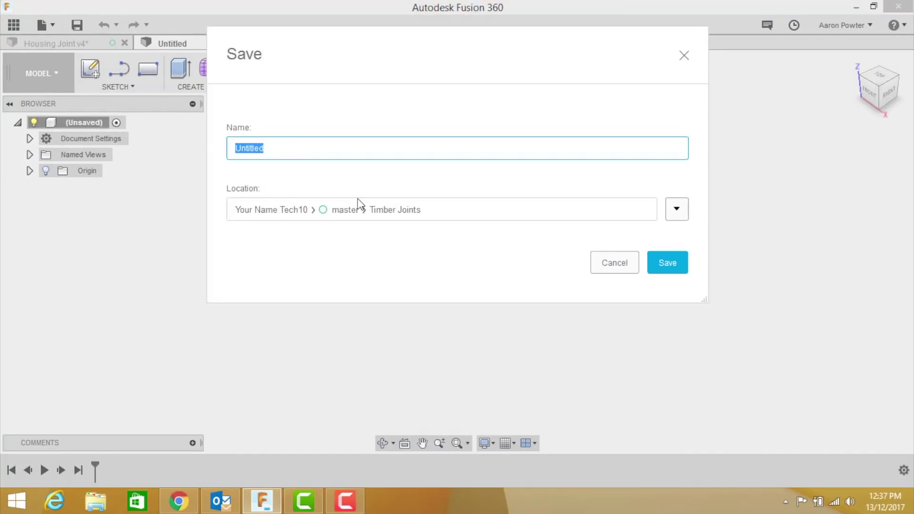
{"action": "type", "text": "Housing Joint"}
{"action": "left_click", "coordinate": [668, 262]}
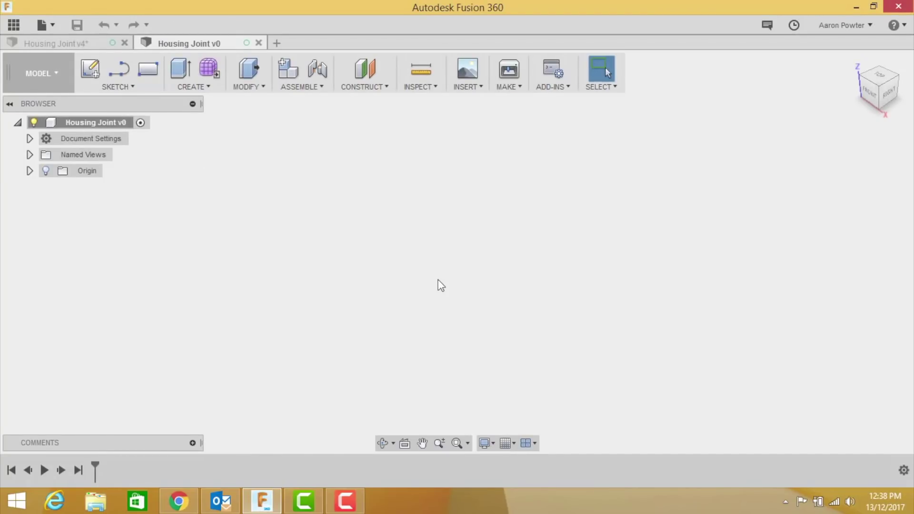
- Create an empty component named Timber with the root design as its parent
{"action": "left_click", "coordinate": [284, 75]}
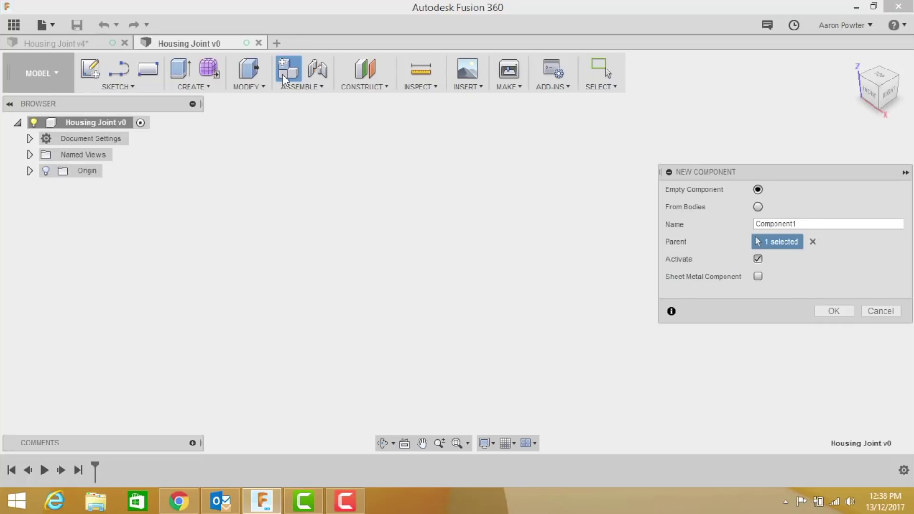
{"action": "left_click", "coordinate": [813, 241]}
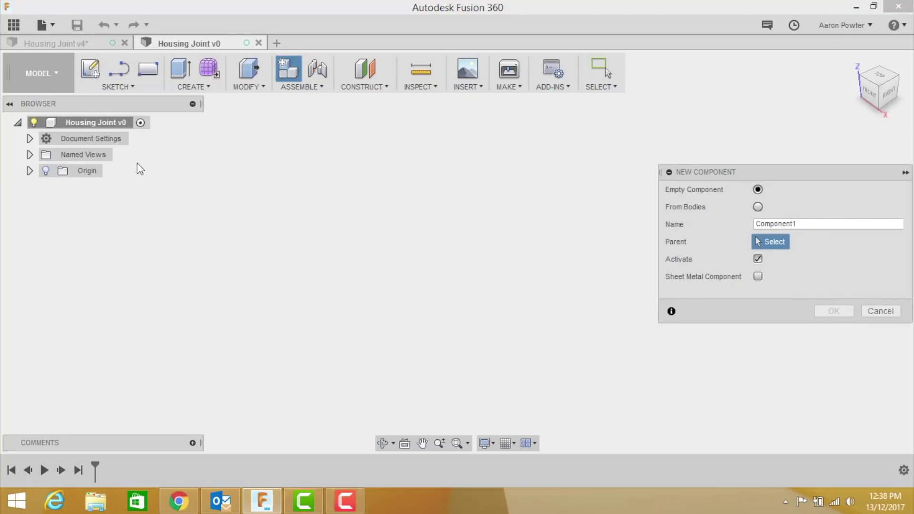
{"action": "left_click", "coordinate": [109, 122]}
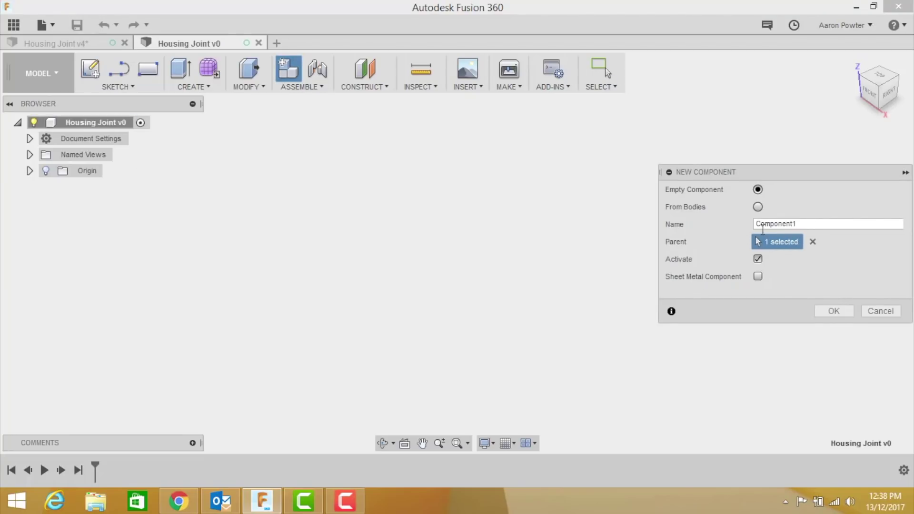
{"action": "double_click", "coordinate": [764, 225]}
{"action": "type", "text": "Tom"}
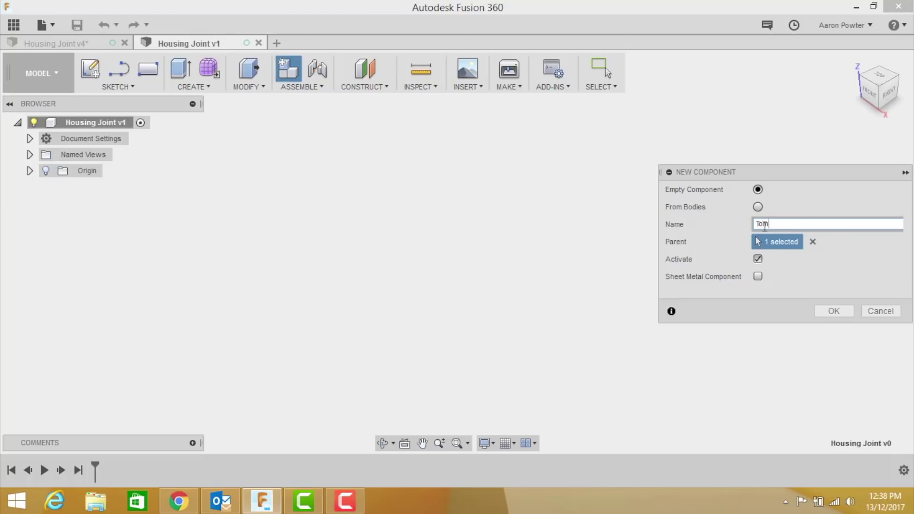
{"action": "key", "text": "BackSpace"}
{"action": "key", "text": "BackSpace"}
{"action": "type", "text": "imber"}
{"action": "key", "text": "Return"}
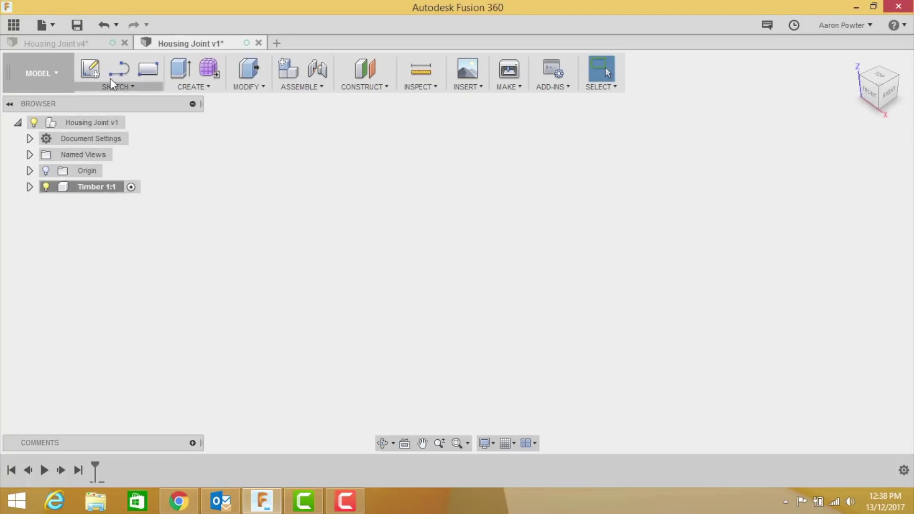
- Start a new sketch on the horizontal XY ground plane
{"action": "left_click", "coordinate": [99, 71]}
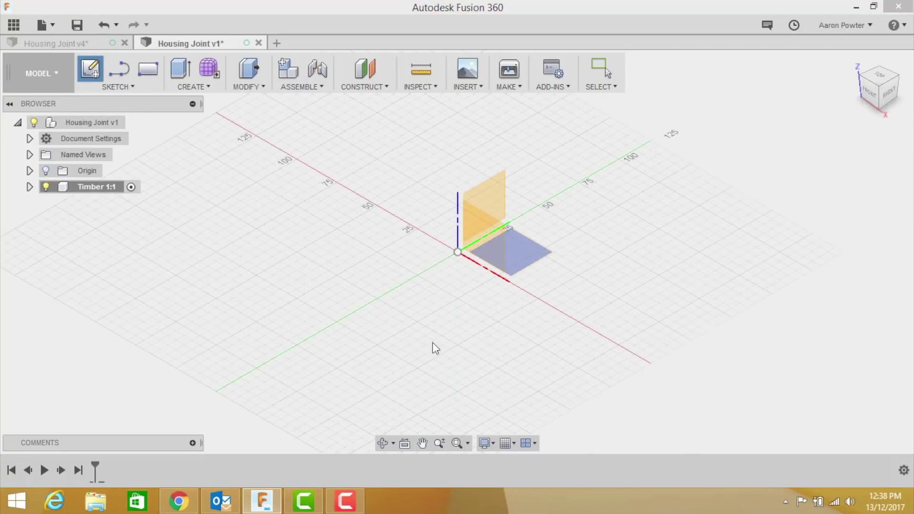
{"action": "left_click", "coordinate": [520, 254]}
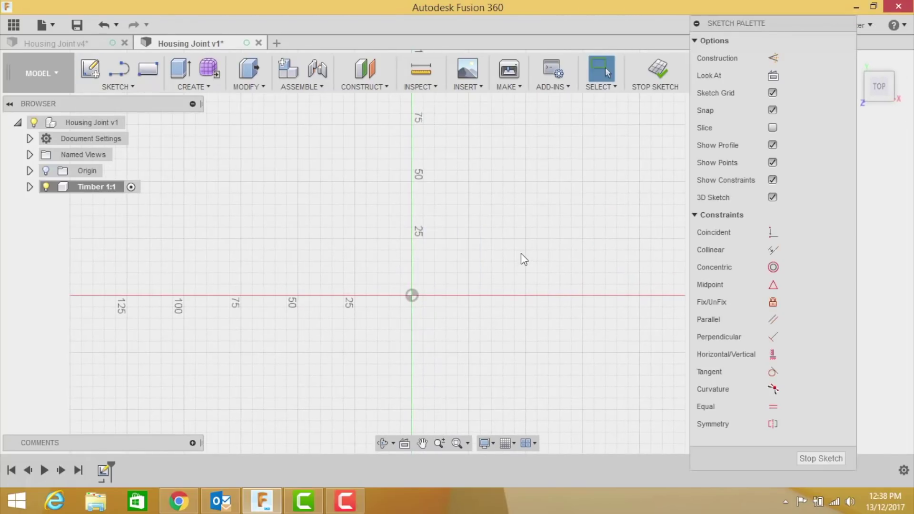
{"action": "key", "text": "r"}
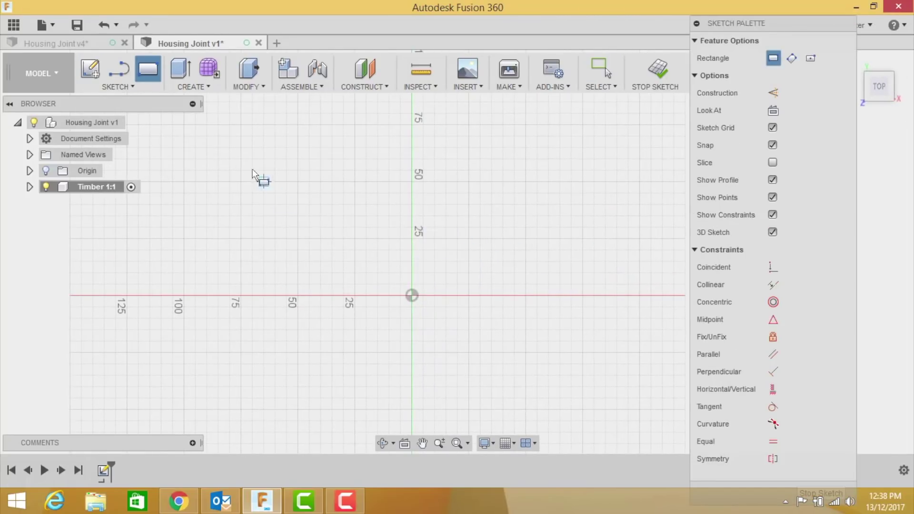
{"action": "left_click", "coordinate": [124, 89]}
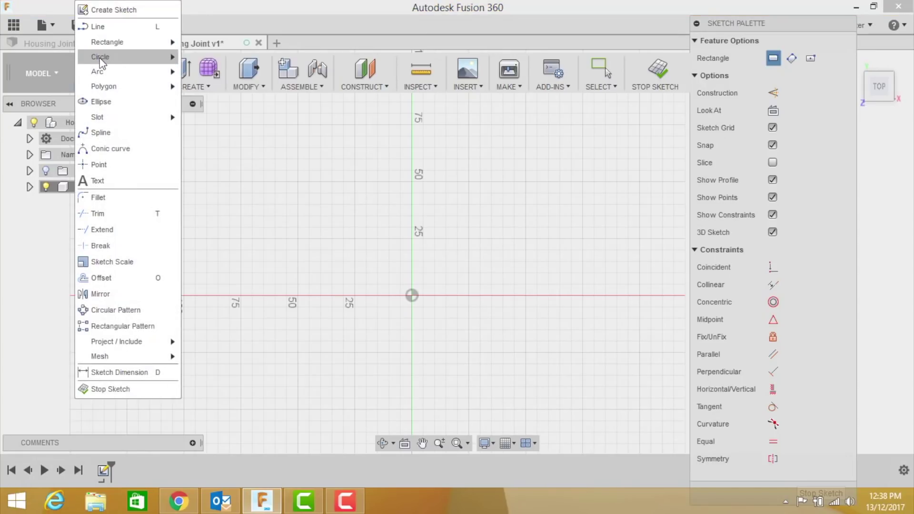
{"action": "left_click", "coordinate": [376, 219]}
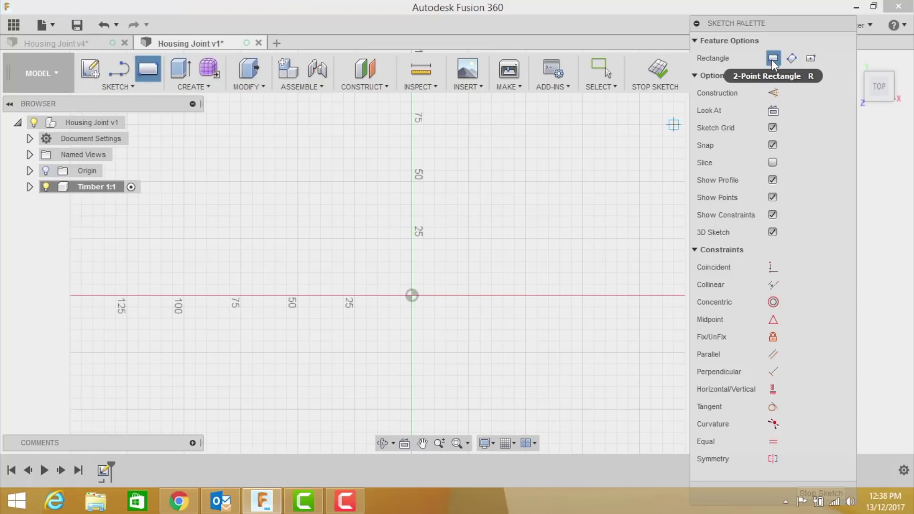
- Draw a center rectangle on the origin, 70 mm wide and 35 mm high
{"action": "left_click", "coordinate": [810, 59]}
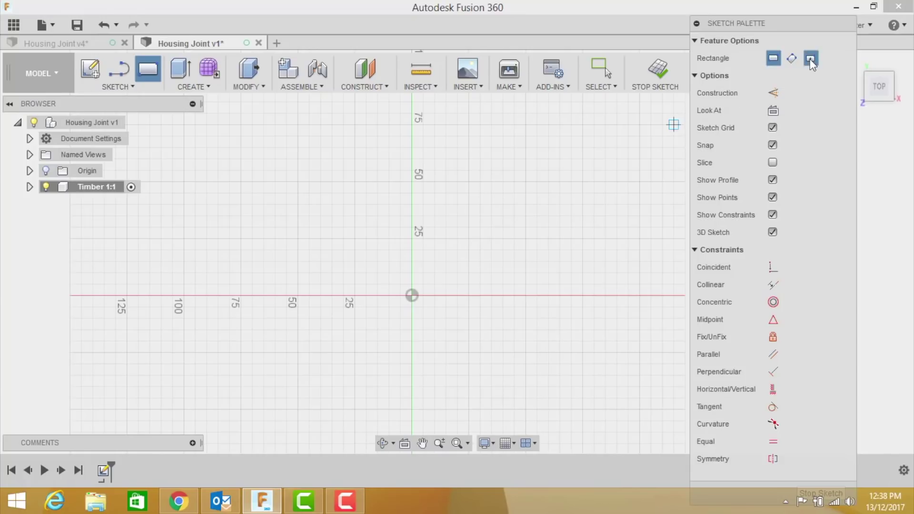
{"action": "left_click", "coordinate": [417, 293]}
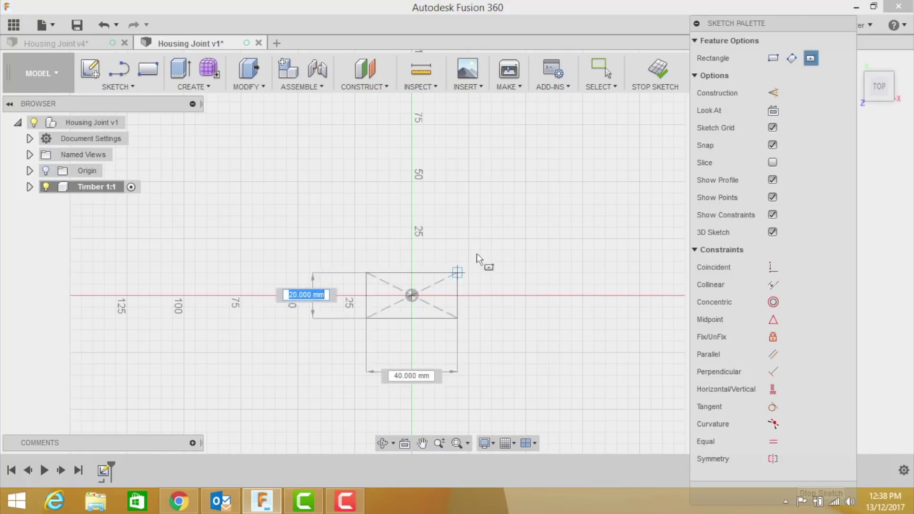
{"action": "type", "text": "35"}
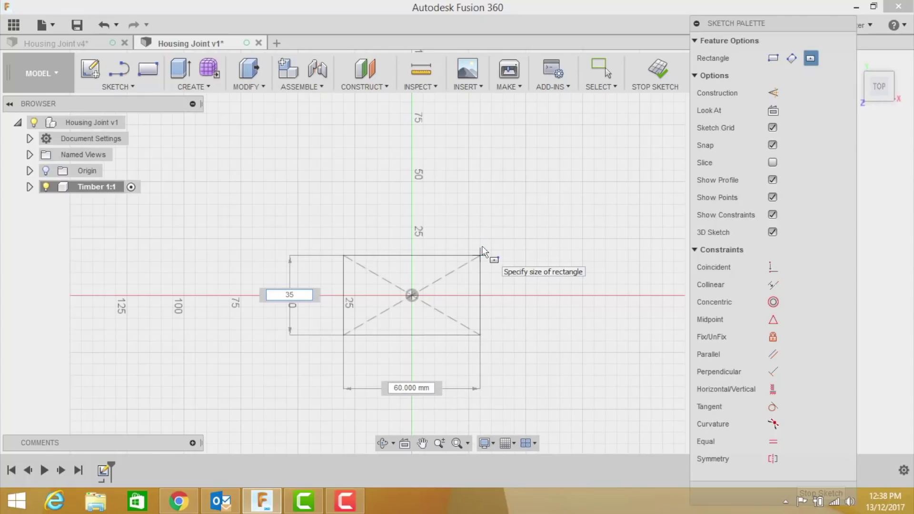
{"action": "key", "text": "Tab"}
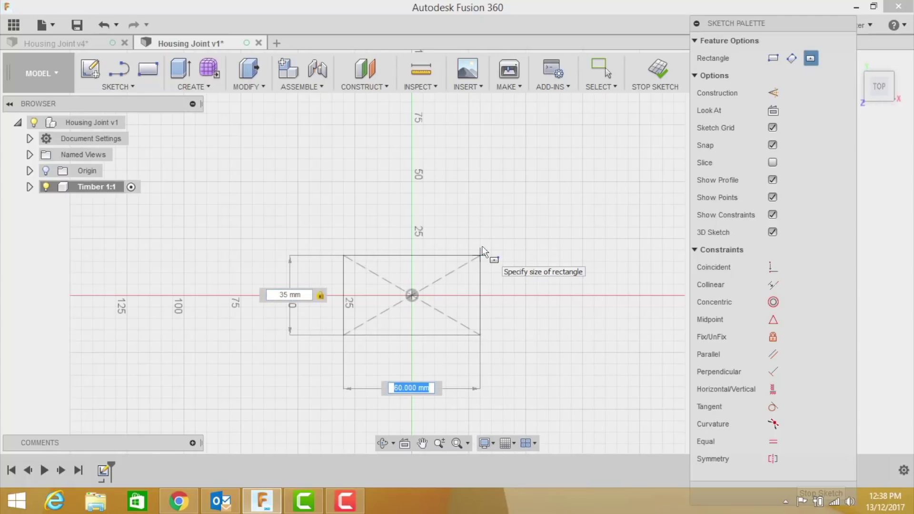
{"action": "type", "text": "70"}
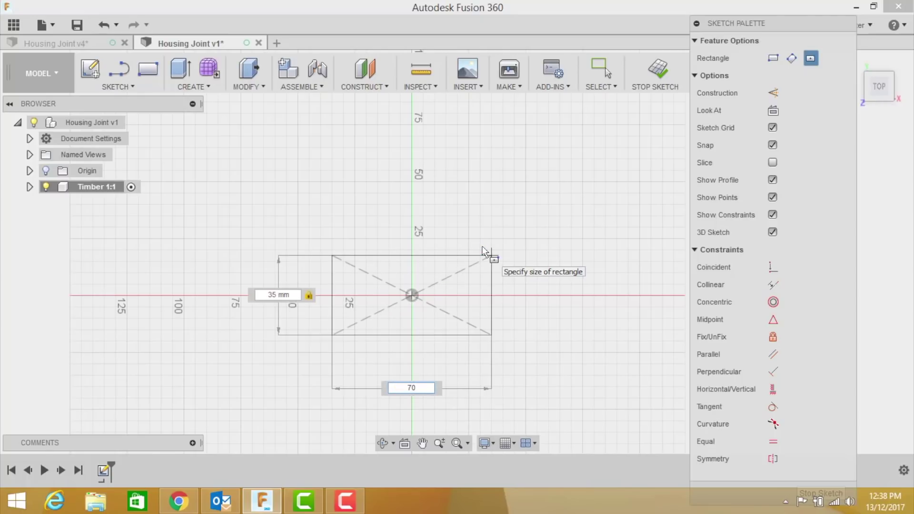
{"action": "key", "text": "Tab"}
{"action": "key", "text": "Return"}
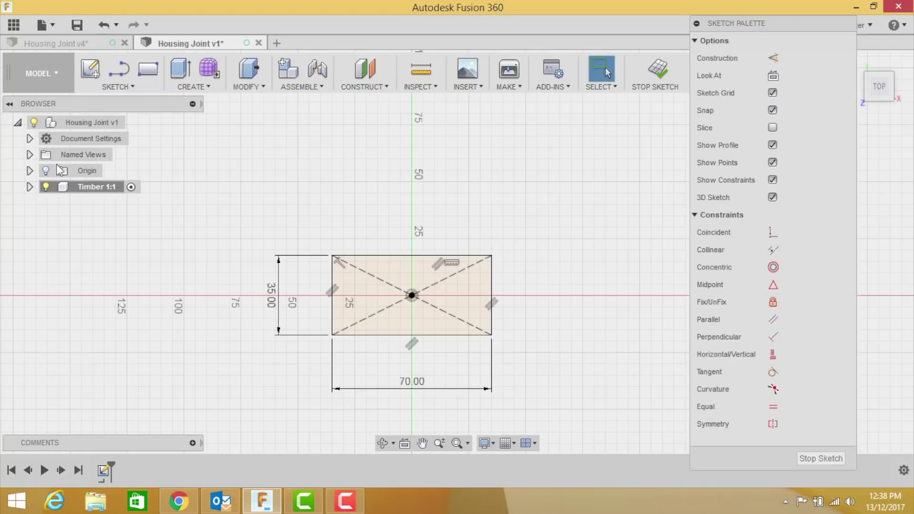
{"action": "left_click", "coordinate": [30, 139]}
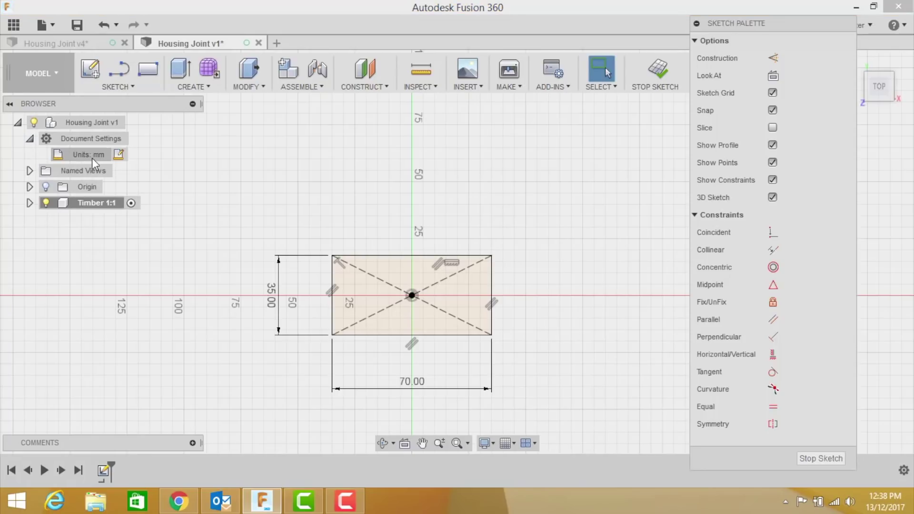
{"action": "left_click", "coordinate": [30, 138]}
{"action": "left_click_drag", "start_coordinate": [762, 22], "coordinate": [664, 7]}
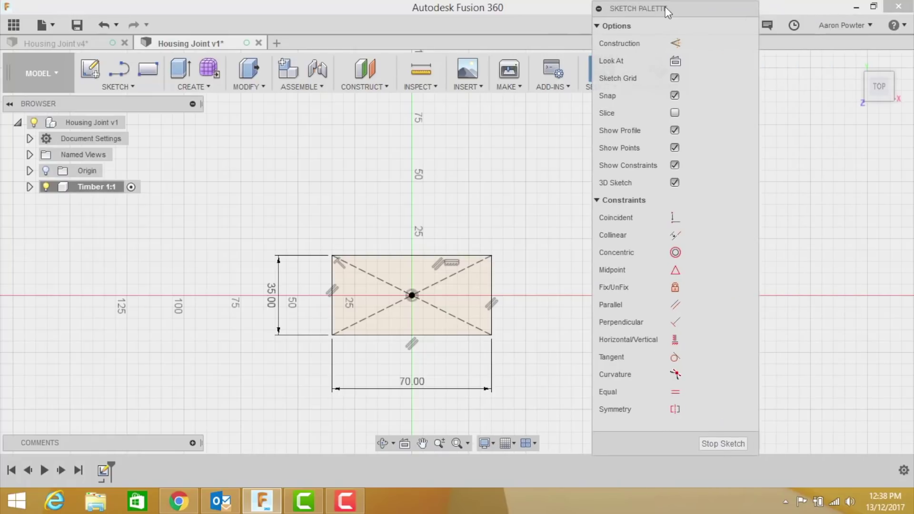
{"action": "left_click", "coordinate": [874, 22]}
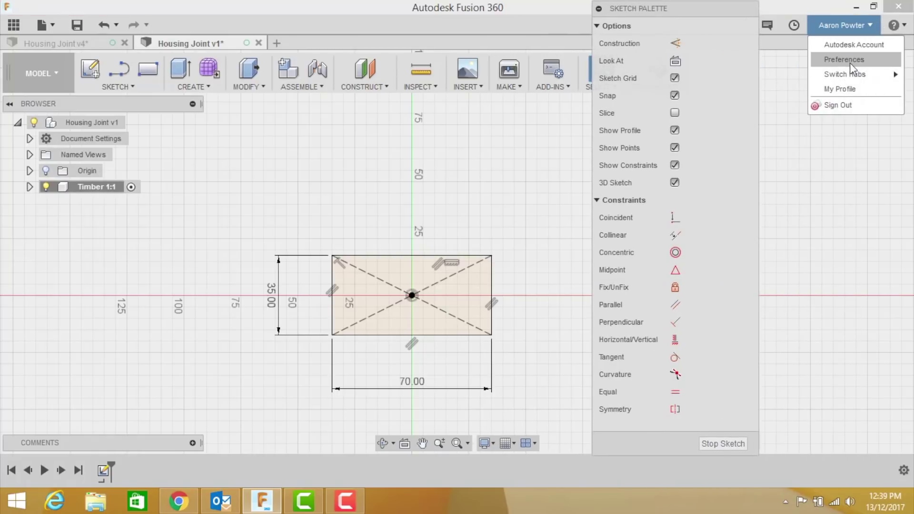
{"action": "left_click", "coordinate": [850, 63]}
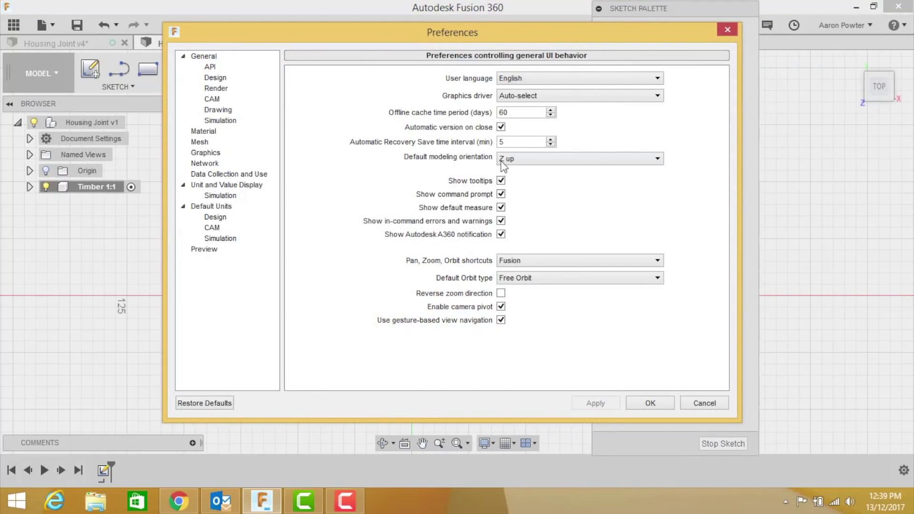
{"action": "left_click", "coordinate": [668, 403]}
{"action": "left_click_drag", "start_coordinate": [662, 13], "coordinate": [780, 15]}
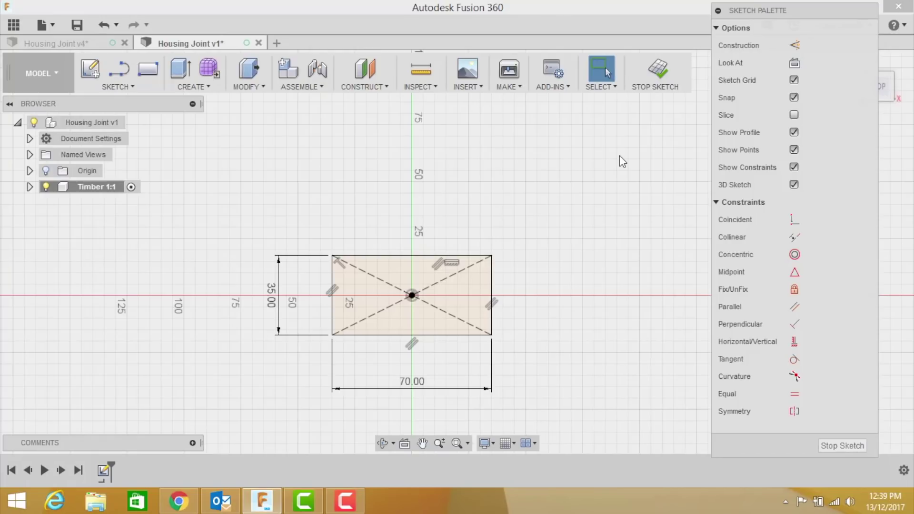
- Extrude the 70 × 35 mm rectangle profile 300 mm into a solid timber block
{"action": "key", "text": "e"}
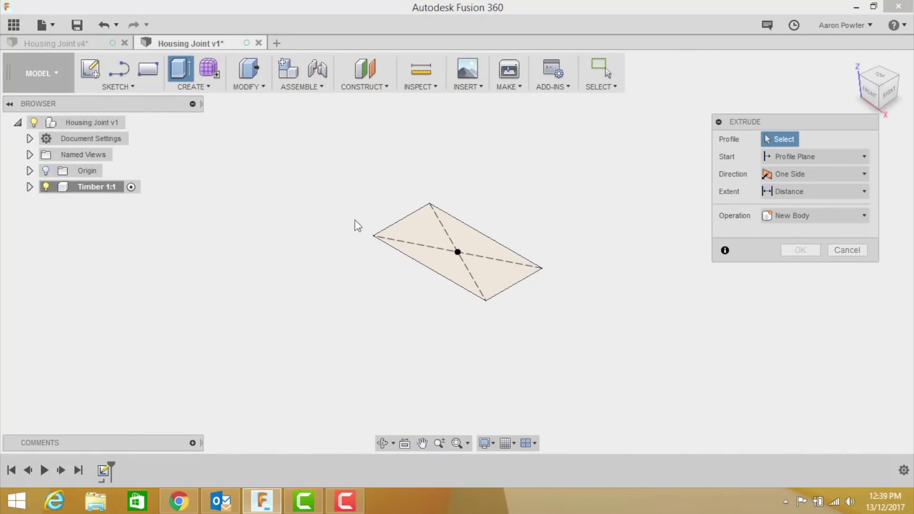
{"action": "left_click", "coordinate": [879, 86]}
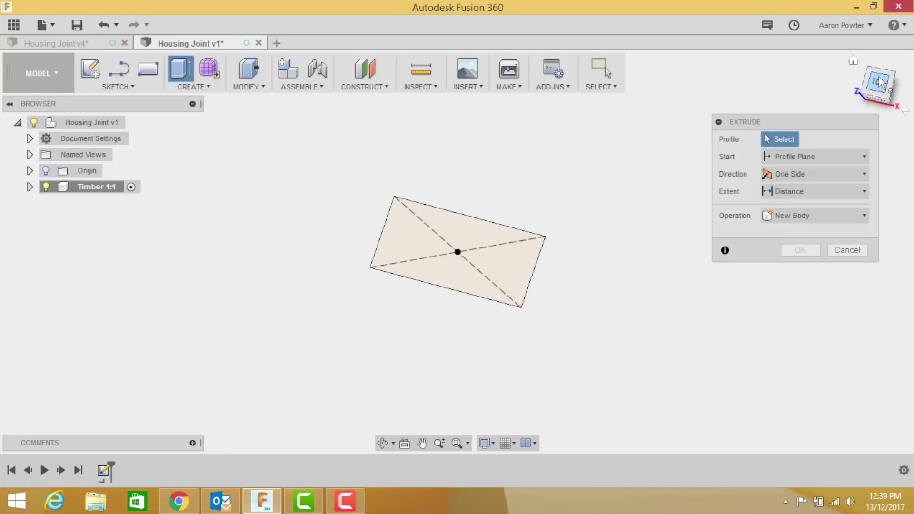
{"action": "left_click", "coordinate": [854, 61]}
{"action": "scroll", "coordinate": [524, 247], "scroll_direction": "down", "scroll_amount": 3}
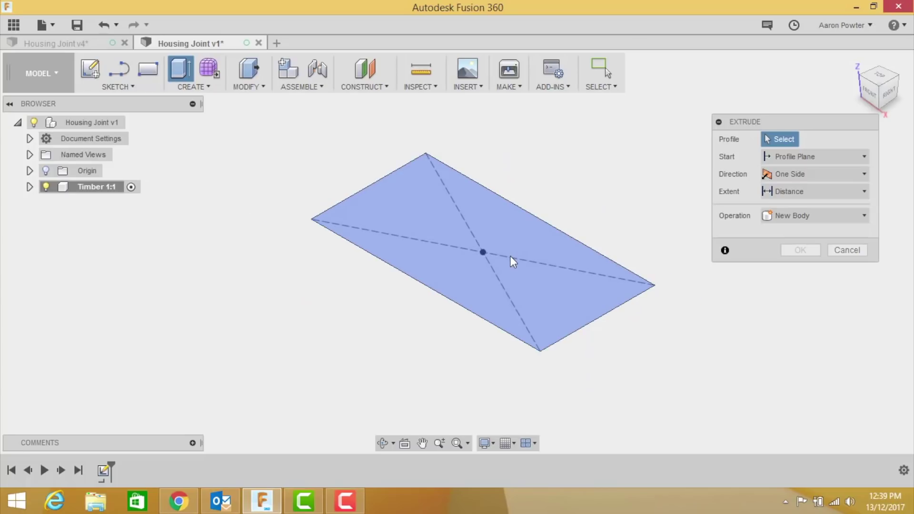
{"action": "middle_click_drag", "start_coordinate": [509, 256], "coordinate": [470, 285]}
{"action": "left_click", "coordinate": [482, 325]}
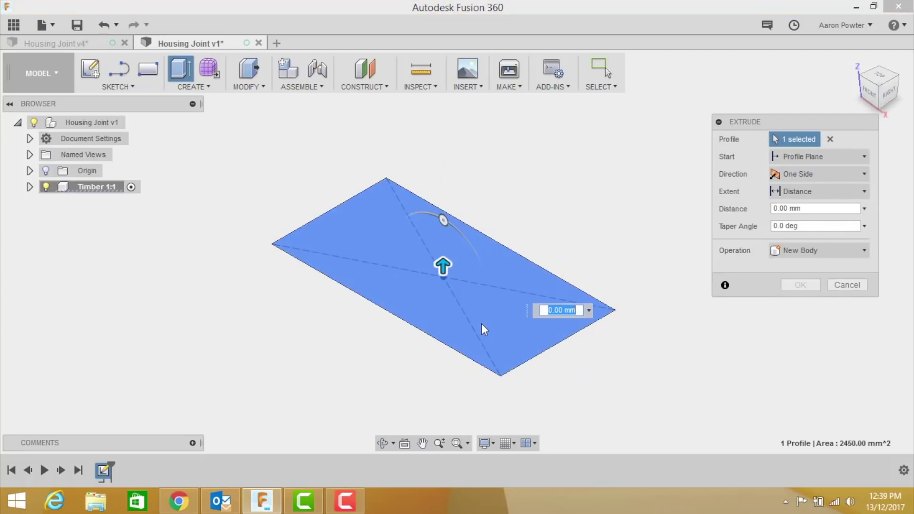
{"action": "type", "text": "300"}
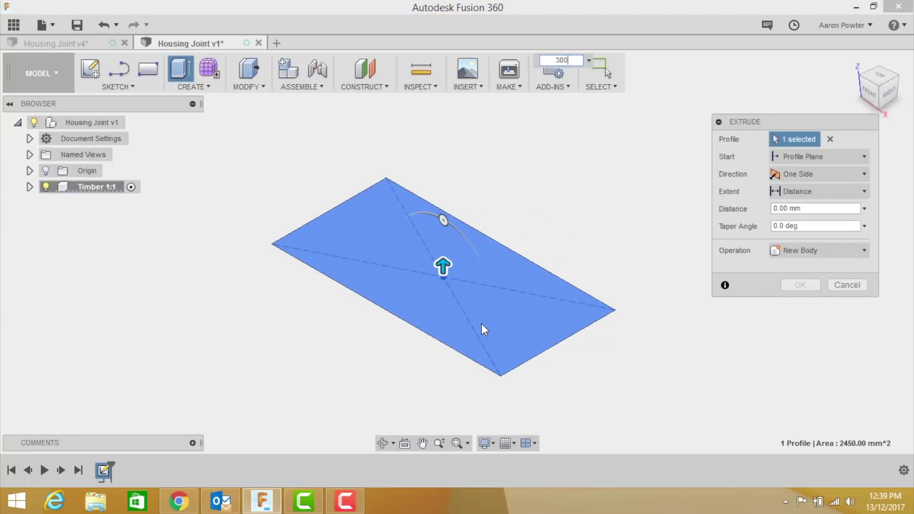
{"action": "key", "text": "Return"}
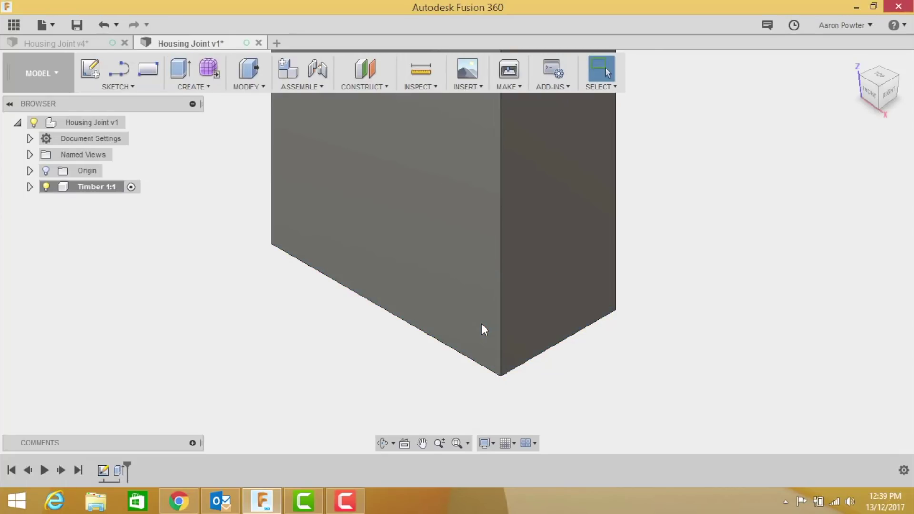
{"action": "scroll", "coordinate": [493, 307], "scroll_direction": "down", "scroll_amount": 1}
{"action": "scroll", "coordinate": [493, 308], "scroll_direction": "down", "scroll_amount": 4}
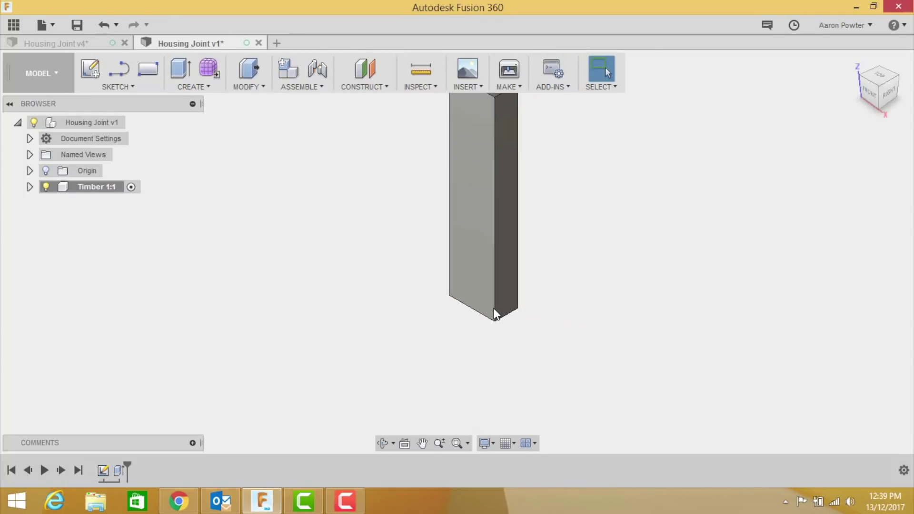
{"action": "middle_click_drag", "start_coordinate": [493, 308], "coordinate": [451, 371]}
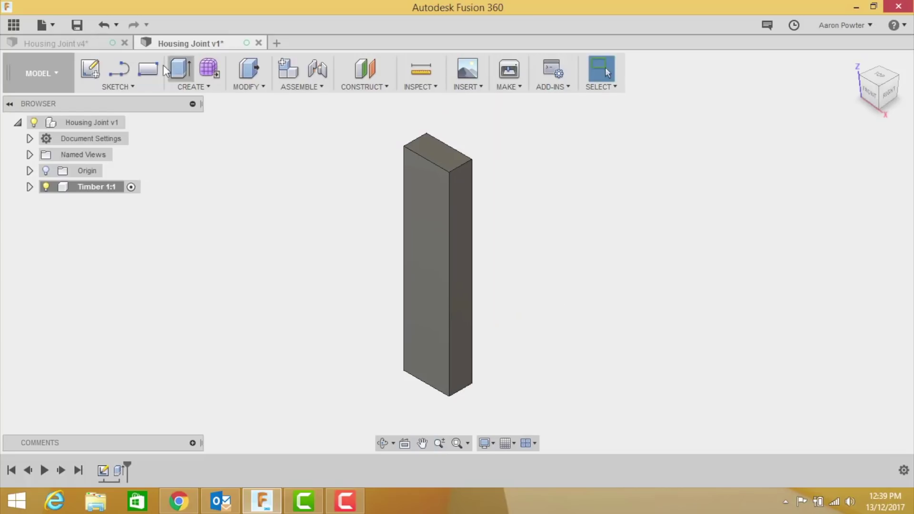
{"action": "left_click", "coordinate": [105, 44]}
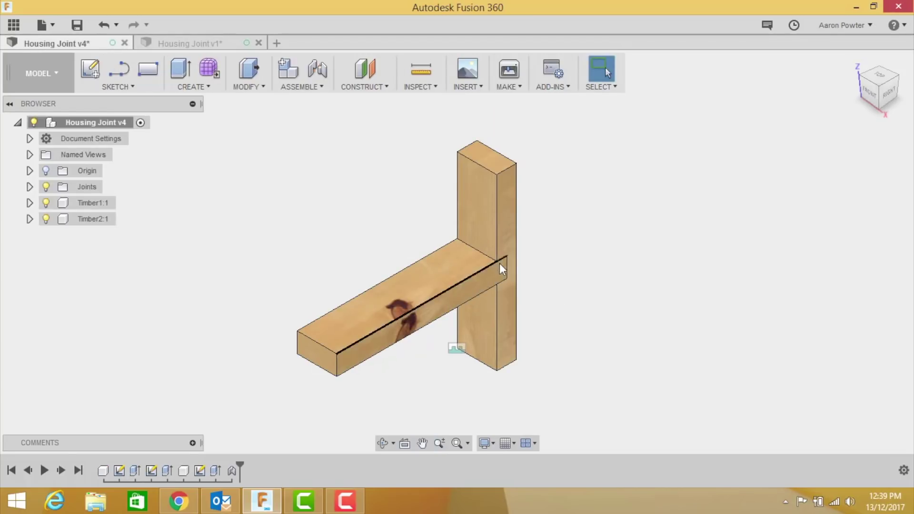
{"action": "left_click", "coordinate": [46, 223]}
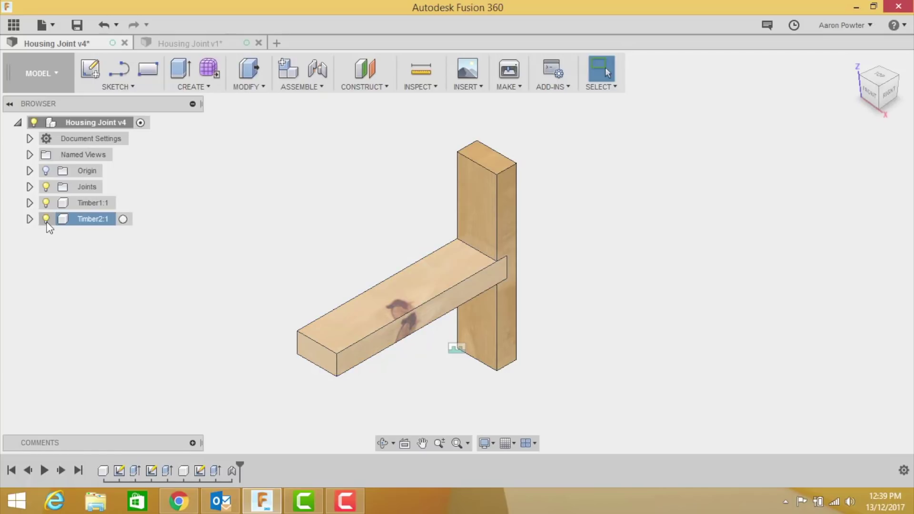
{"action": "left_click", "coordinate": [46, 219]}
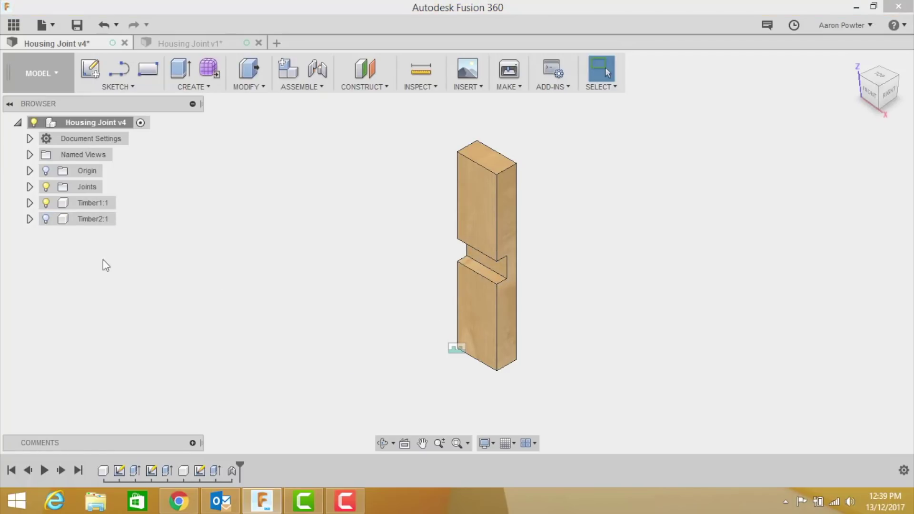
{"action": "left_click", "coordinate": [46, 219]}
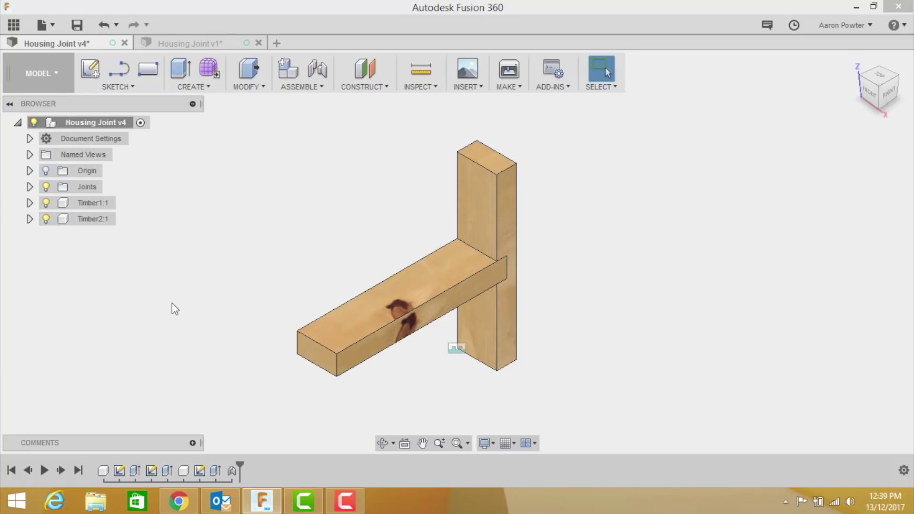
{"action": "left_click", "coordinate": [178, 42]}
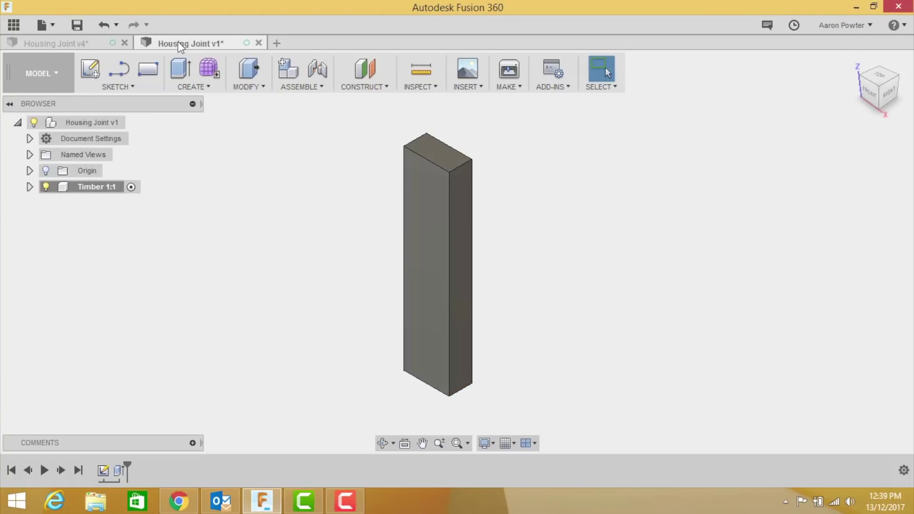
- Sketch a 70 × 35 mm two-point rectangle on the timber's front face
{"action": "left_click", "coordinate": [423, 257]}
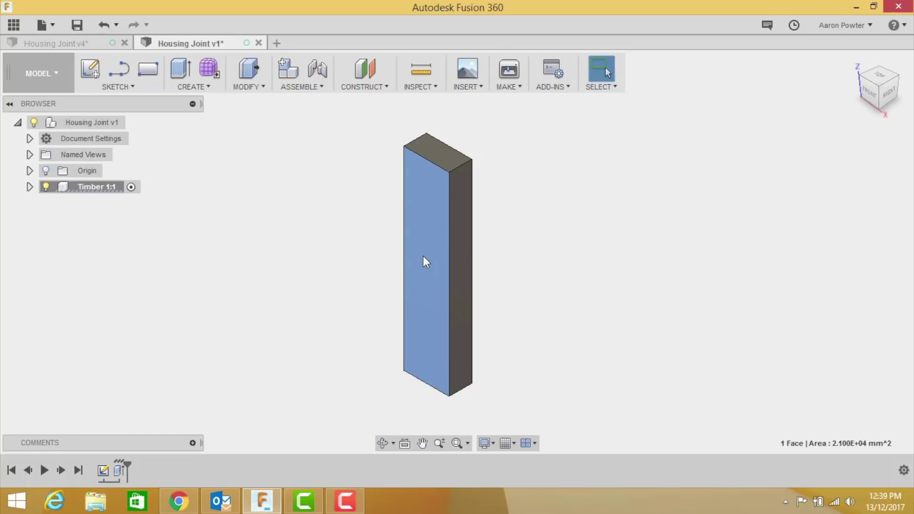
{"action": "key", "text": "r"}
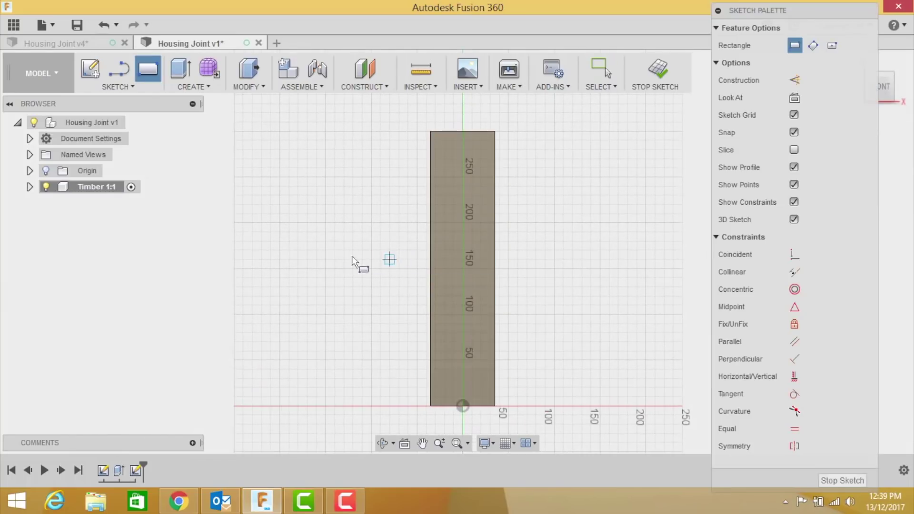
{"action": "left_click", "coordinate": [280, 268]}
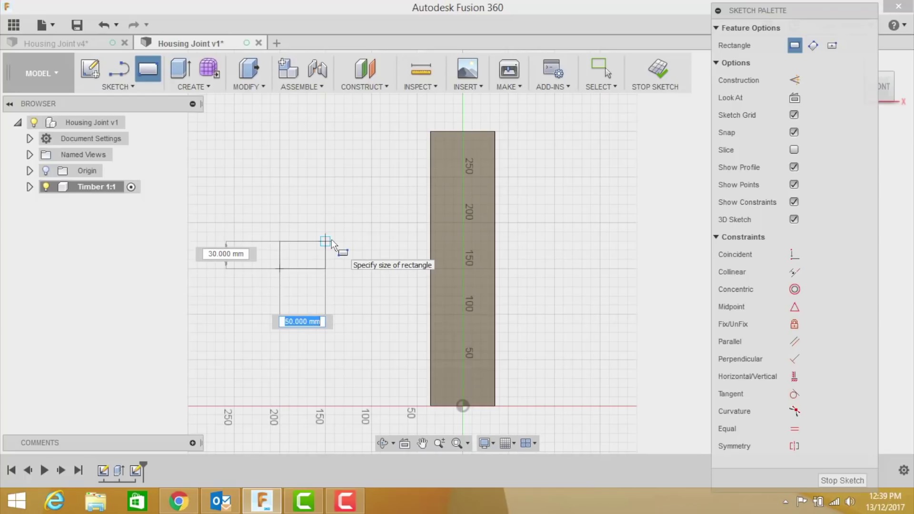
{"action": "type", "text": "70"}
{"action": "key", "text": "Tab"}
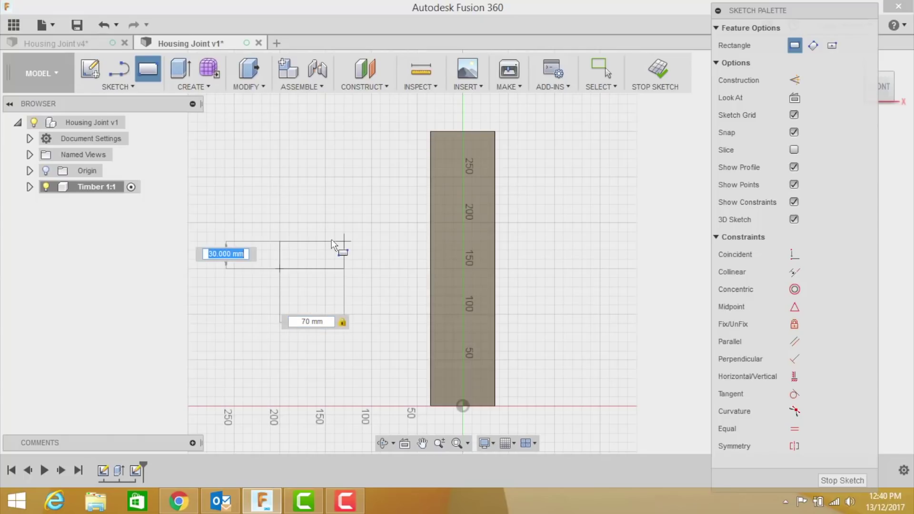
{"action": "type", "text": "35"}
{"action": "key", "text": "Tab"}
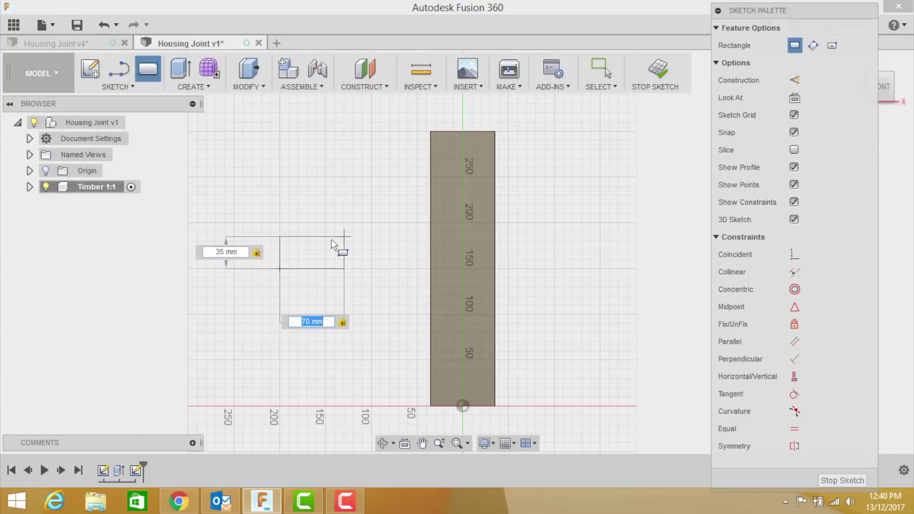
{"action": "key", "text": "Return"}
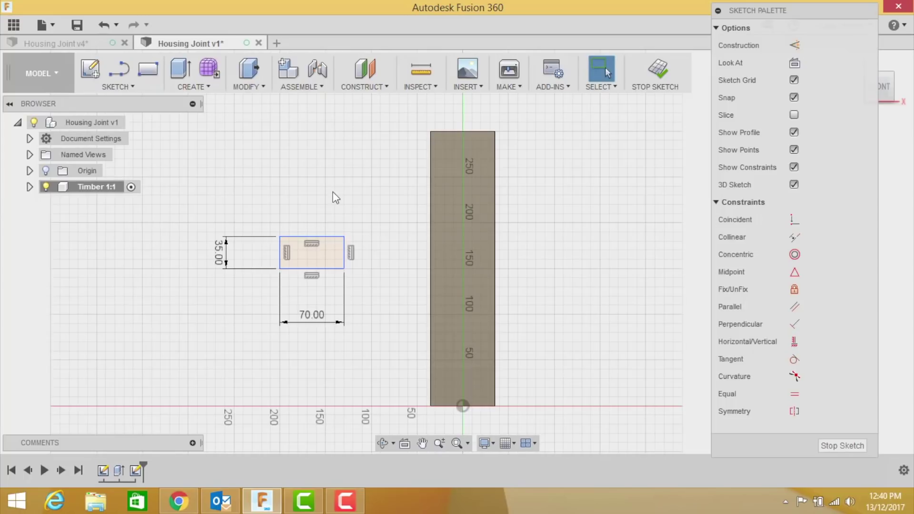
- Drag the new rectangle right onto the timber
{"action": "mouse_move", "coordinate": [280, 238]}
{"action": "left_mouse_down"}
{"action": "mouse_move", "coordinate": [431, 238]}
{"action": "mouse_move", "coordinate": [440, 273]}
{"action": "mouse_move", "coordinate": [422, 226]}
{"action": "mouse_move", "coordinate": [442, 222]}
{"action": "mouse_move", "coordinate": [345, 232]}
{"action": "left_mouse_up"}
{"action": "left_click", "coordinate": [251, 190]}
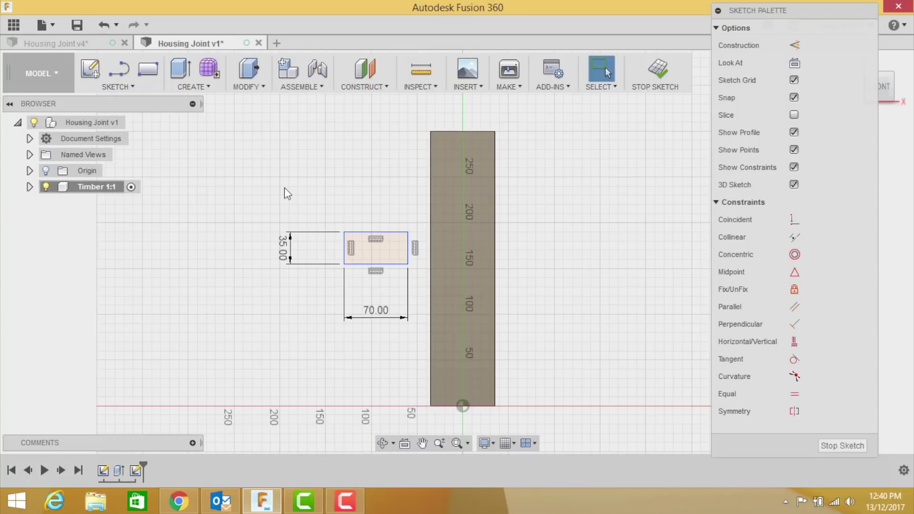
{"action": "key", "text": "d"}
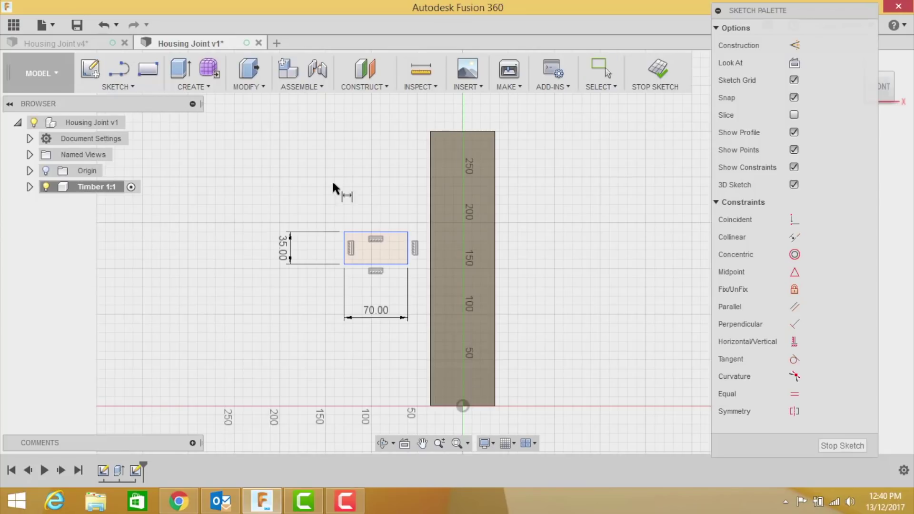
{"action": "left_click", "coordinate": [450, 131]}
{"action": "key", "text": "Escape"}
{"action": "key", "text": "Escape"}
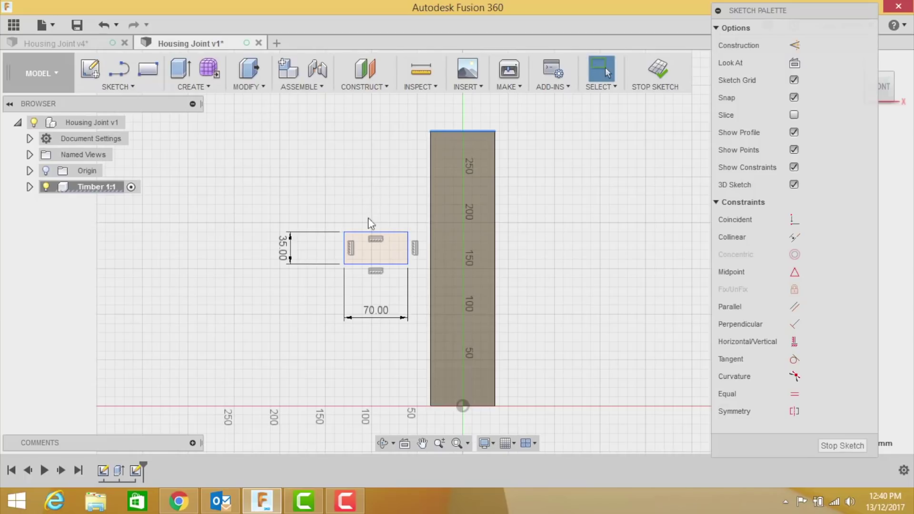
- Dimension the rectangle's top edge (300-35)/2 = 132.50 mm below the timber's top
{"action": "key", "text": "d"}
{"action": "left_click", "coordinate": [376, 232]}
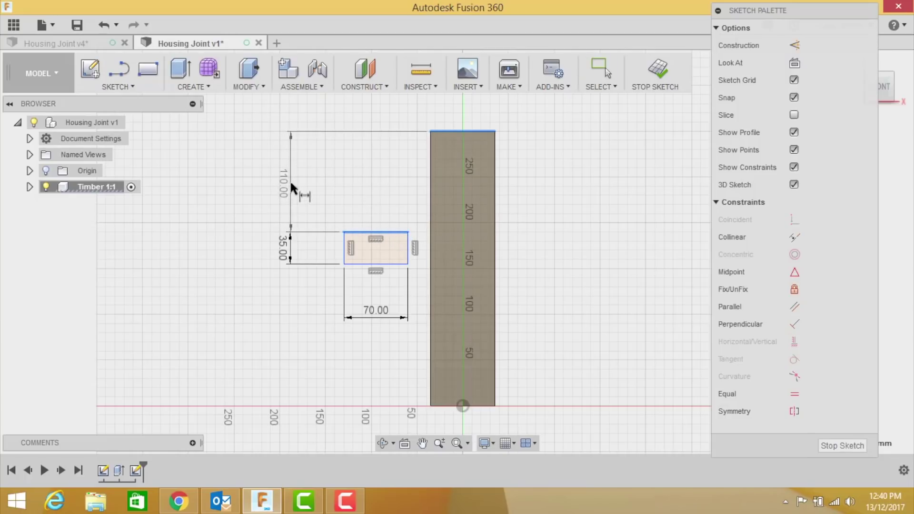
{"action": "left_click", "coordinate": [291, 180]}
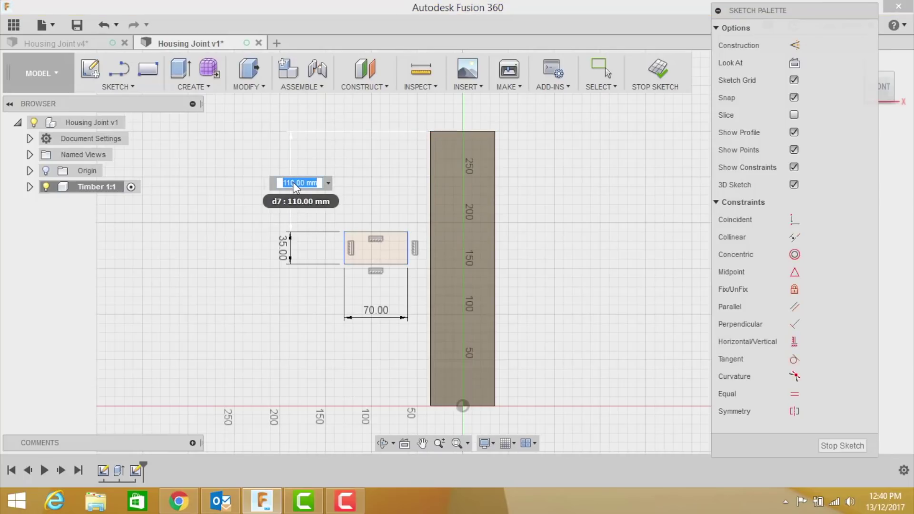
{"action": "key", "text": "BackSpace"}
{"action": "type", "text": "(300-35)"}
{"action": "type", "text": "/2"}
{"action": "key", "text": "Return"}
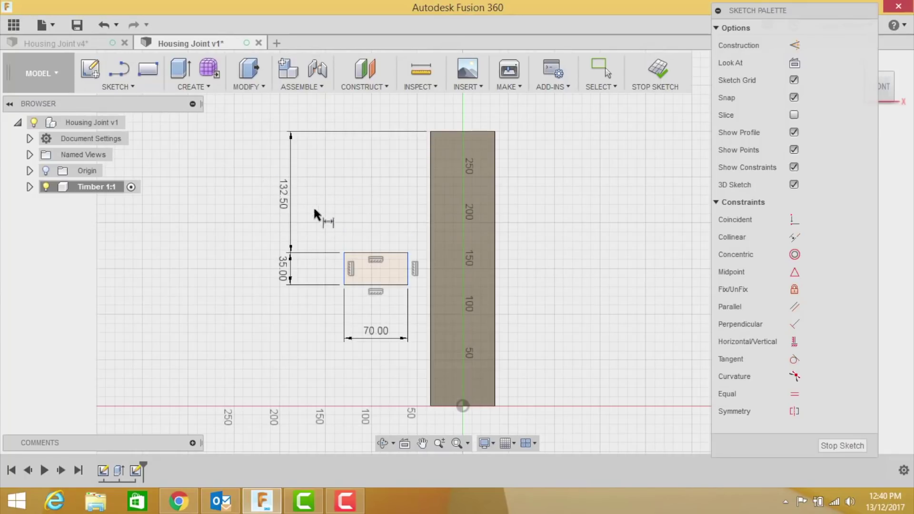
{"action": "key", "text": "Escape"}
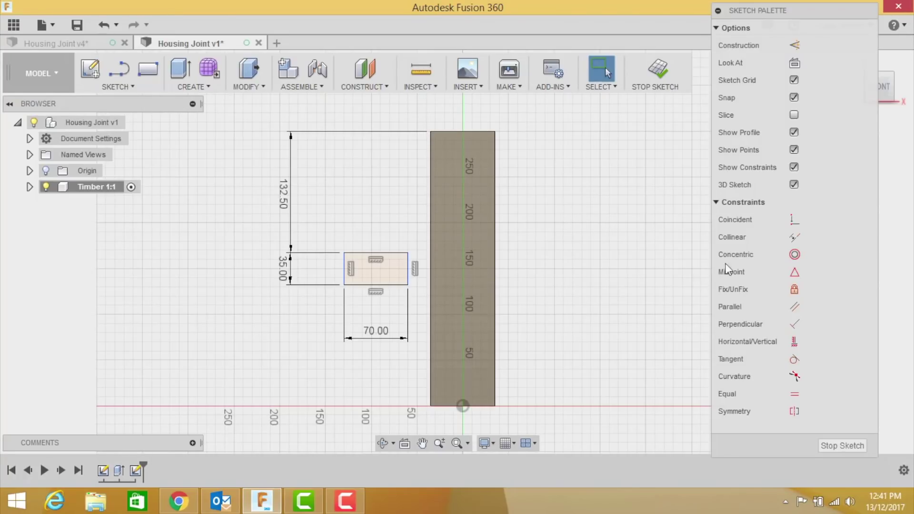
- Make the rectangle's left edge collinear with the timber's left edge
{"action": "left_click", "coordinate": [794, 238]}
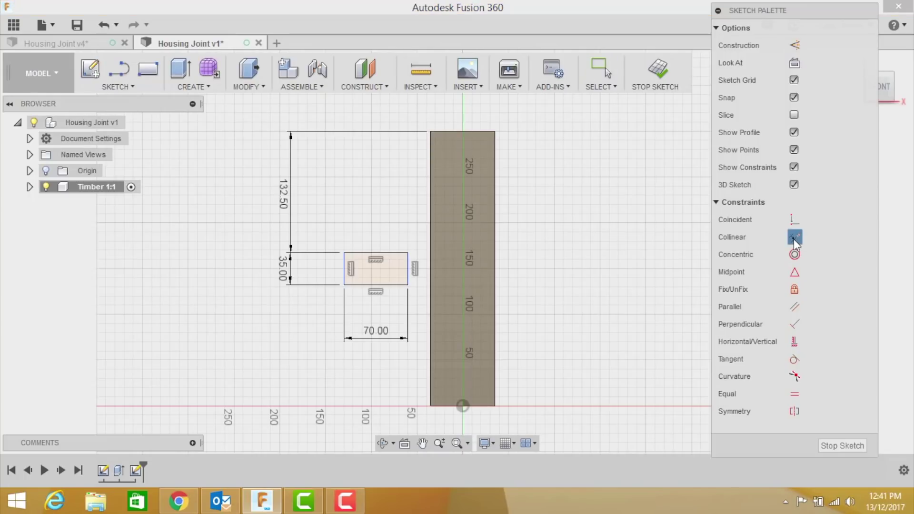
{"action": "left_click", "coordinate": [430, 225]}
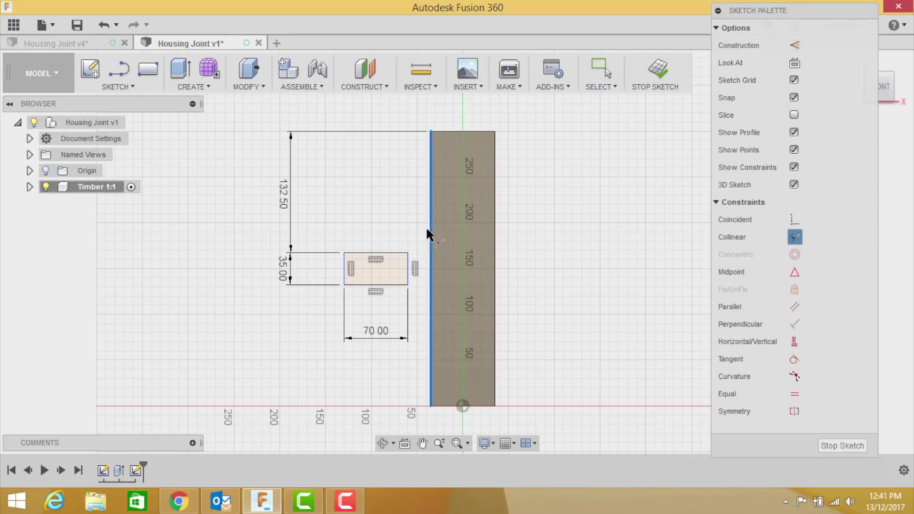
{"action": "left_click", "coordinate": [343, 271]}
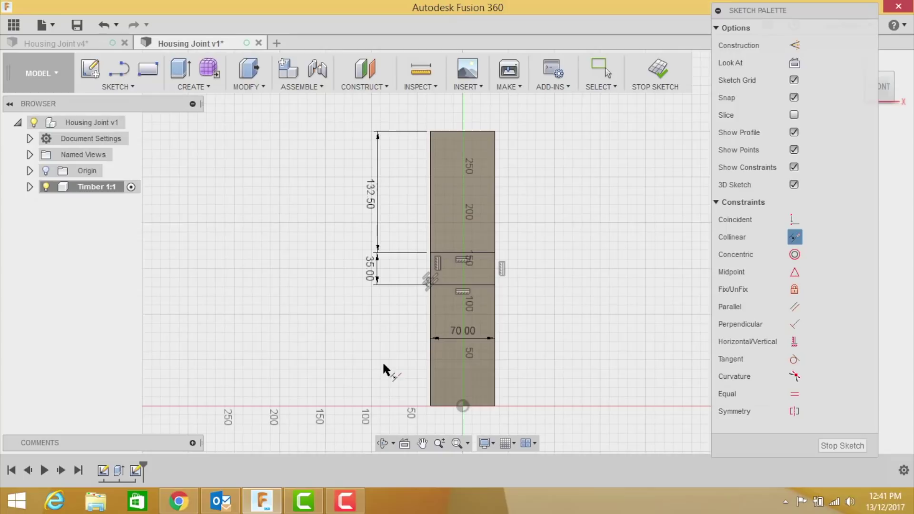
{"action": "key", "text": "Escape"}
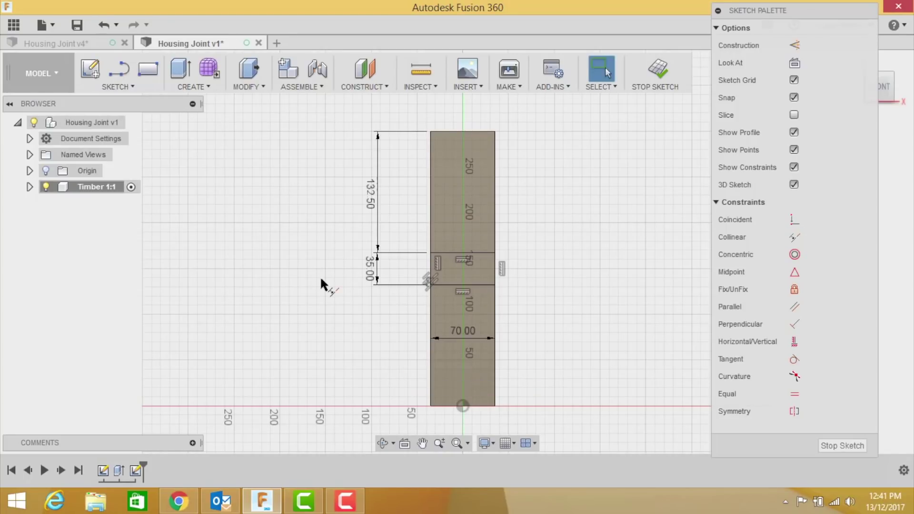
- Measure the 132.50 mm distance between the rectangle's edge and the timber's end
{"action": "left_click", "coordinate": [418, 73]}
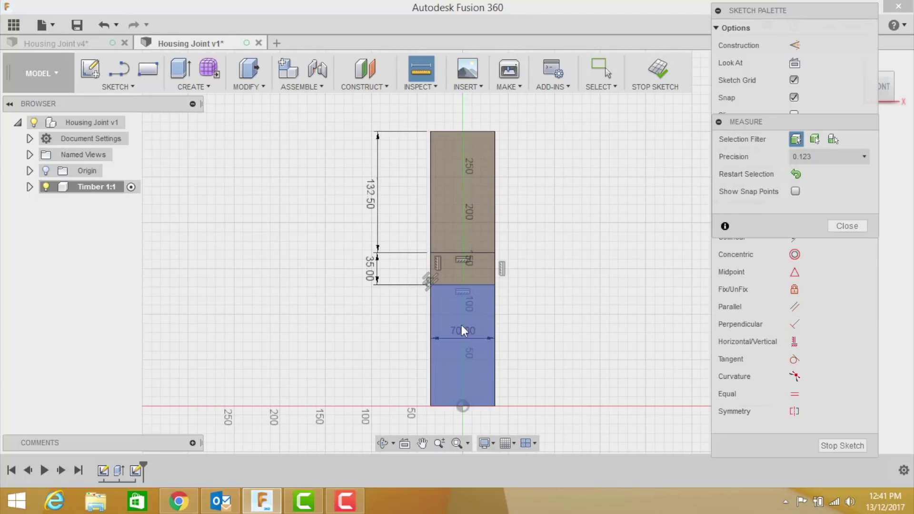
{"action": "left_click", "coordinate": [453, 285]}
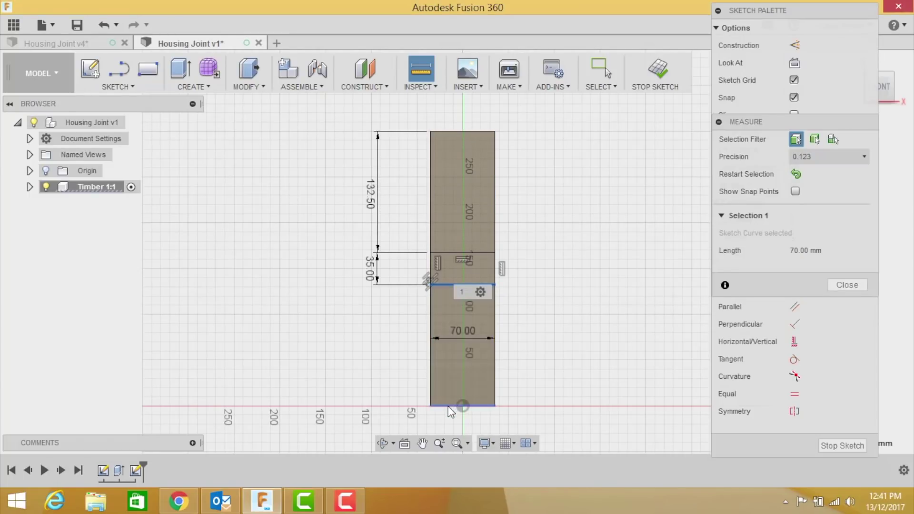
{"action": "left_click", "coordinate": [454, 405]}
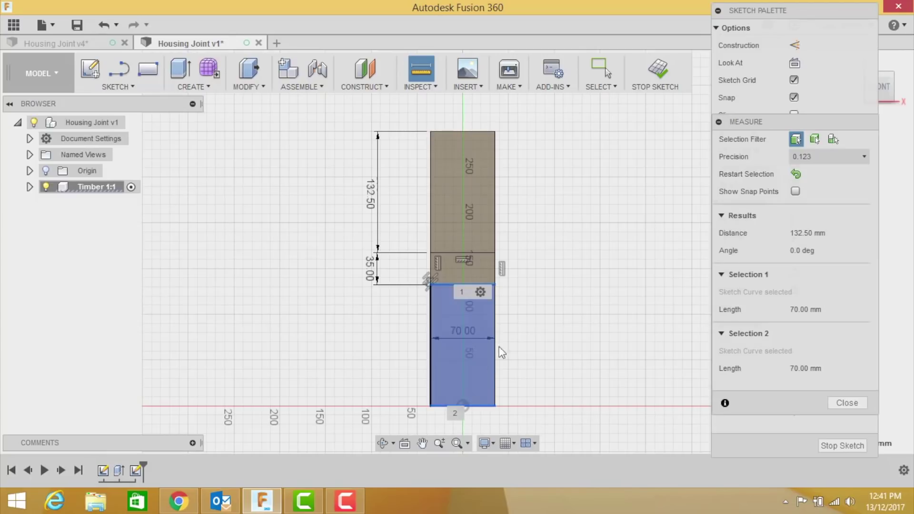
{"action": "left_click", "coordinate": [795, 235]}
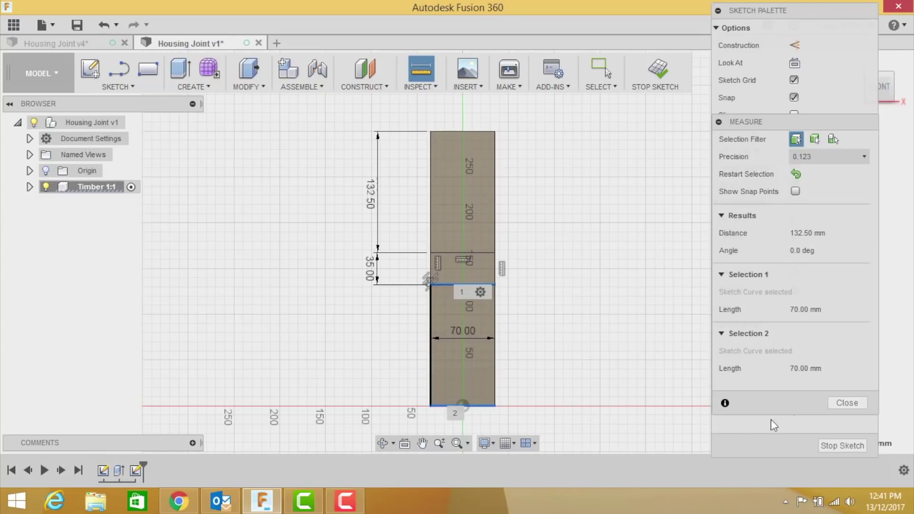
{"action": "left_click", "coordinate": [828, 402]}
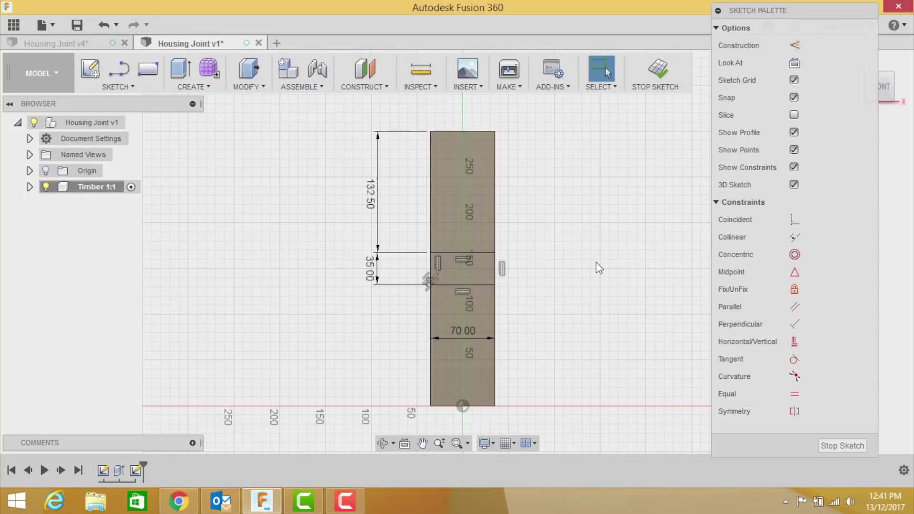
- Undo three changes and midpoint-constrain the rectangle's left edge to the timber's left edge
{"action": "left_click", "coordinate": [101, 26]}
{"action": "left_click", "coordinate": [102, 26]}
{"action": "left_click", "coordinate": [102, 27]}
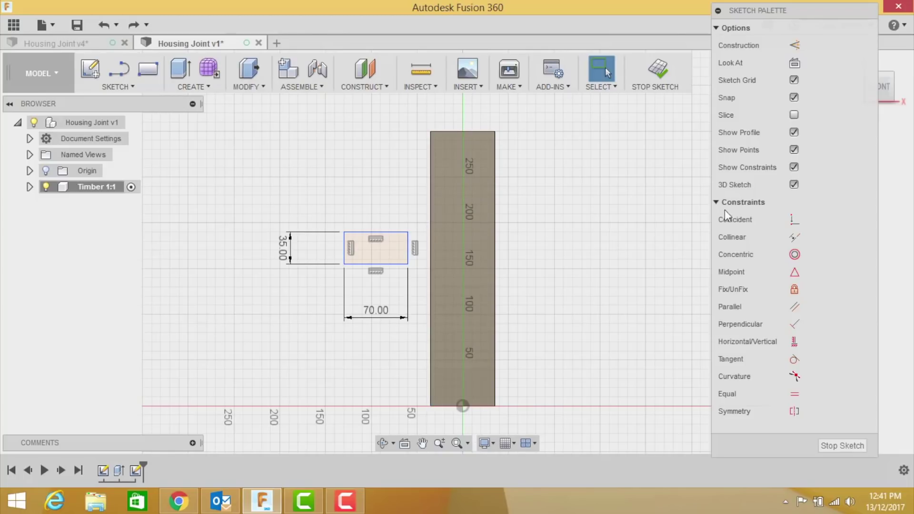
{"action": "left_click", "coordinate": [794, 272]}
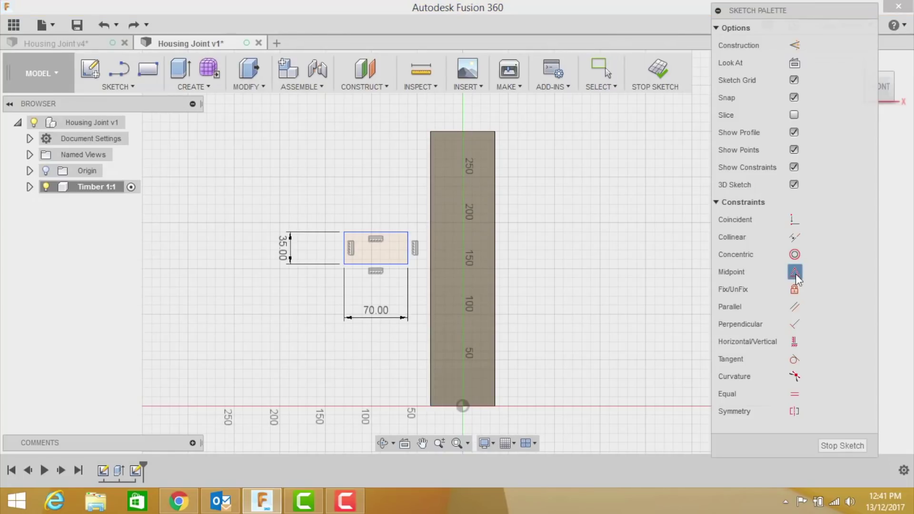
{"action": "left_click", "coordinate": [344, 242]}
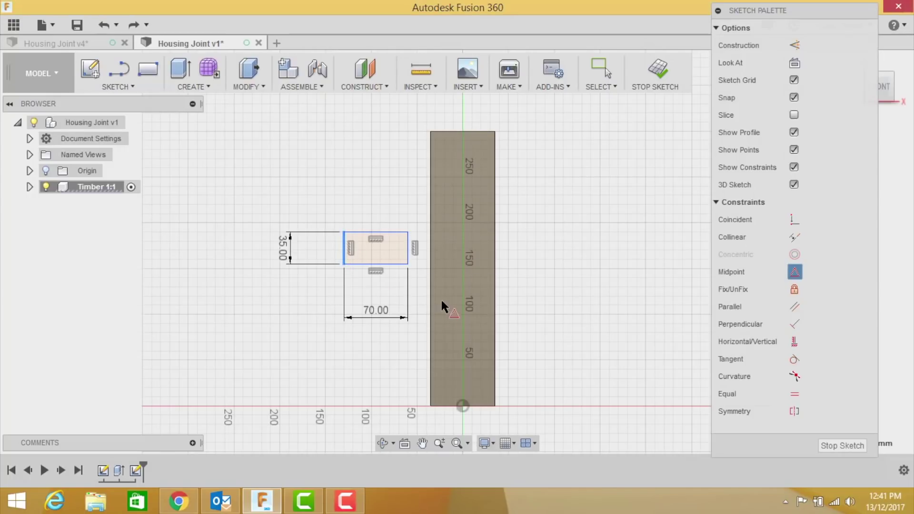
{"action": "left_click", "coordinate": [430, 271]}
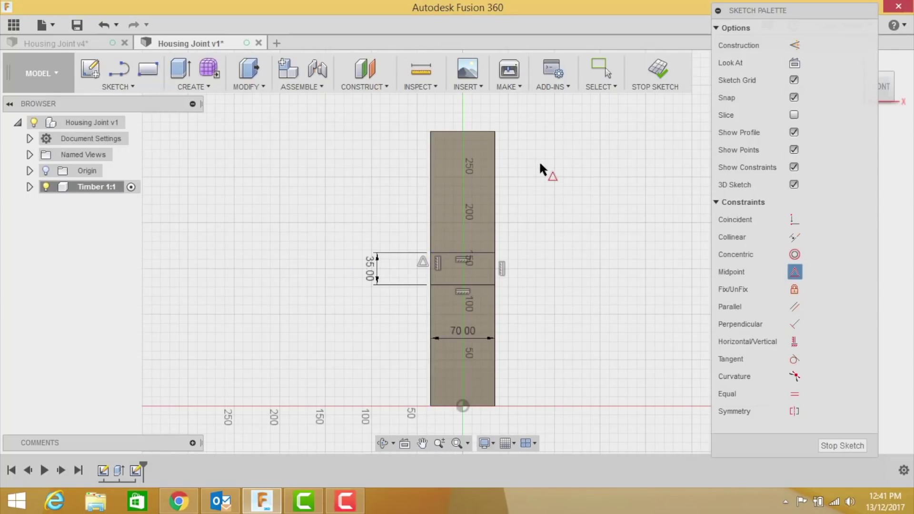
{"action": "key", "text": "Escape"}
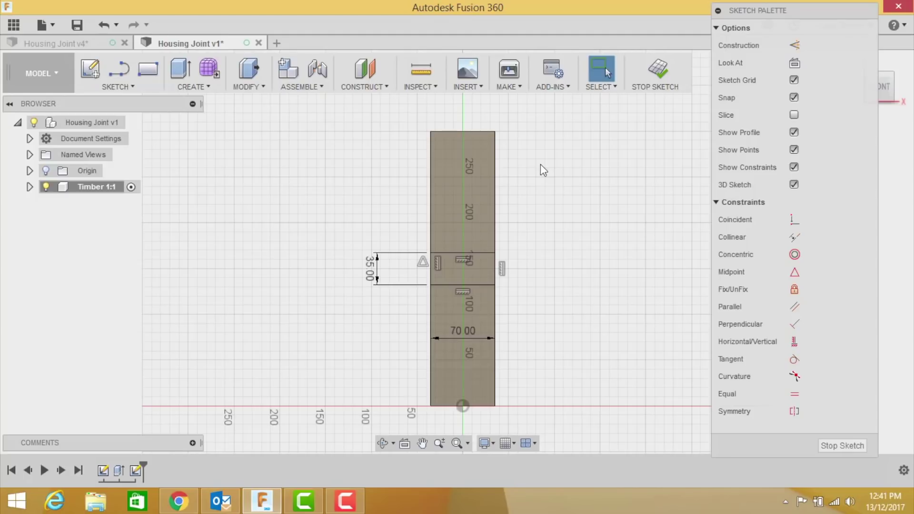
- Measure from the timber's top edge down to the rectangle's top edge
{"action": "left_click", "coordinate": [425, 81]}
{"action": "left_click", "coordinate": [457, 130]}
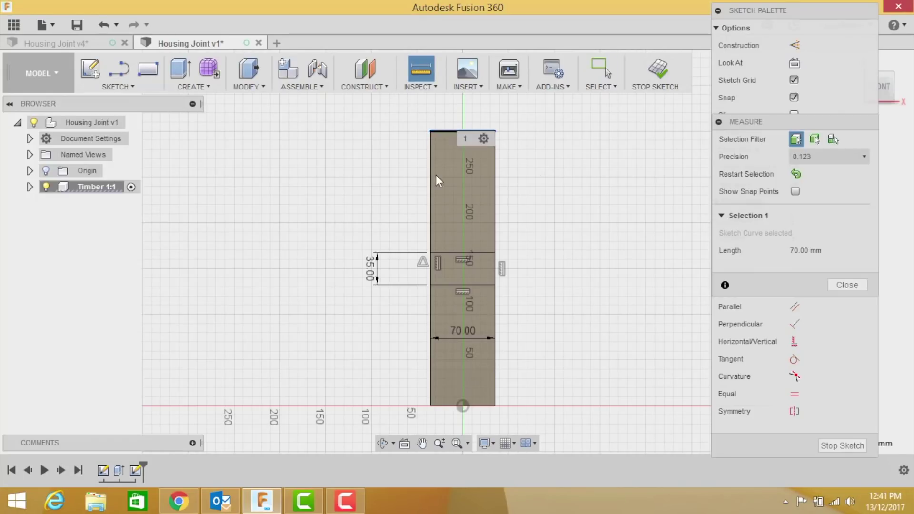
{"action": "left_click", "coordinate": [453, 251]}
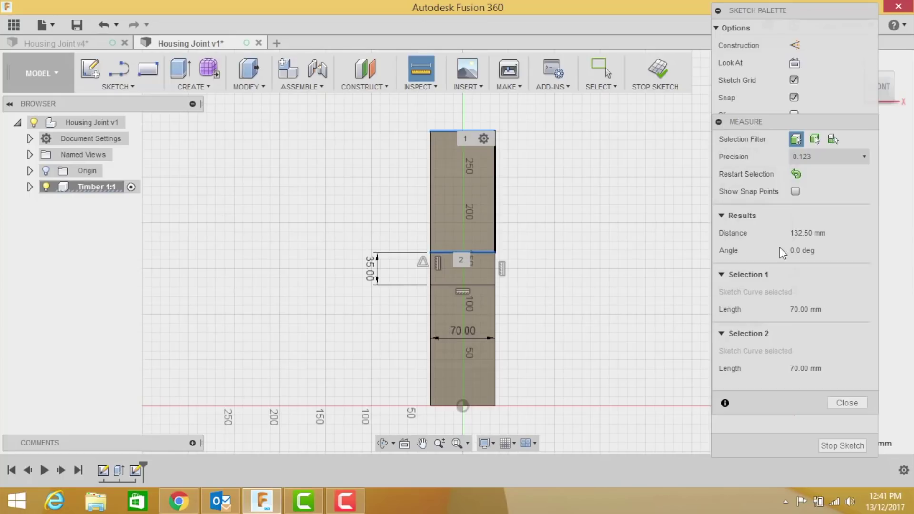
{"action": "key", "text": "Escape"}
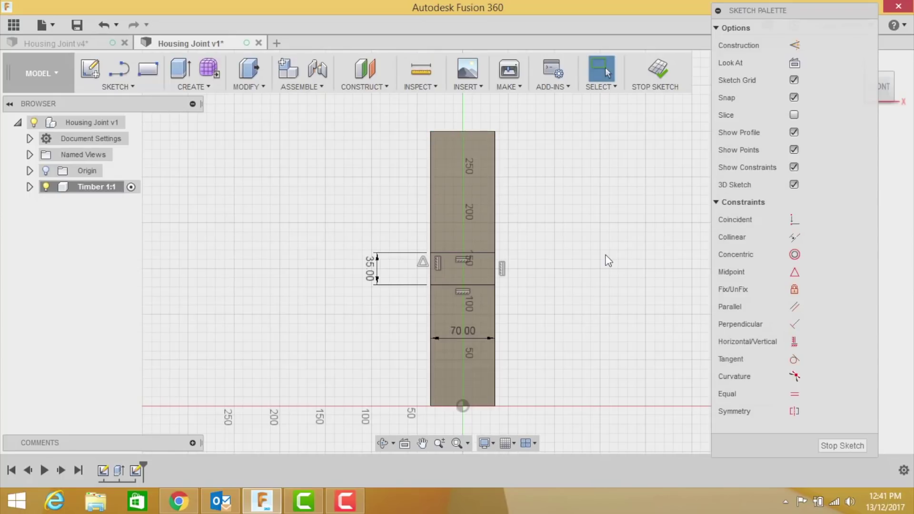
- Extrude the housing rectangle -35/2 (17.5 mm) to cut the groove into the timber
{"action": "left_click", "coordinate": [199, 89]}
{"action": "left_click", "coordinate": [195, 116]}
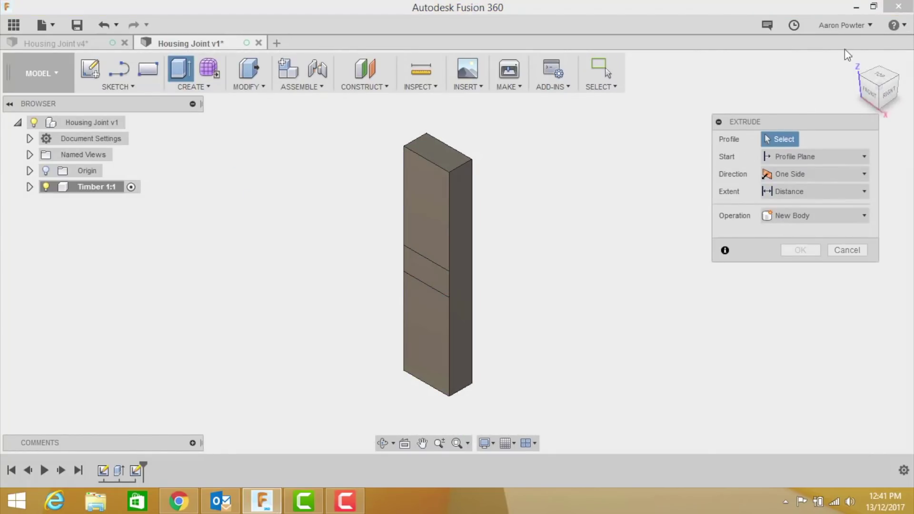
{"action": "left_click", "coordinate": [866, 93]}
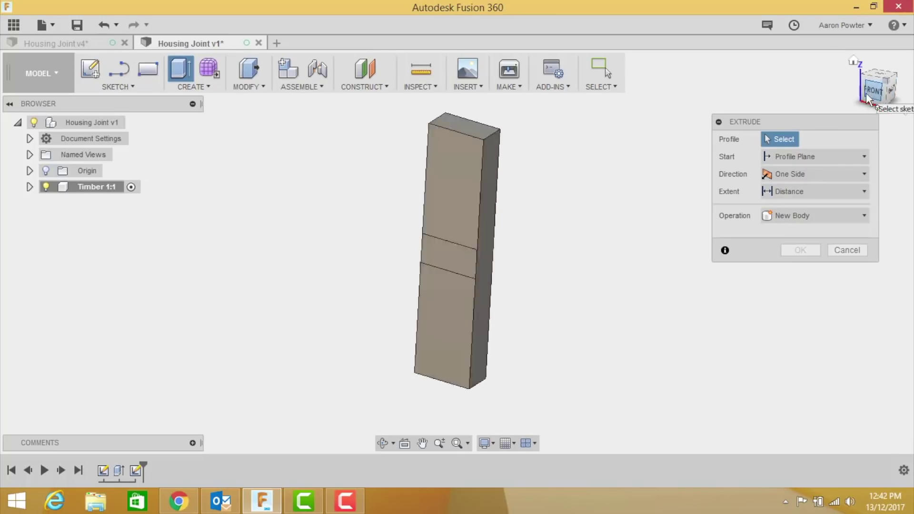
{"action": "left_click", "coordinate": [852, 60]}
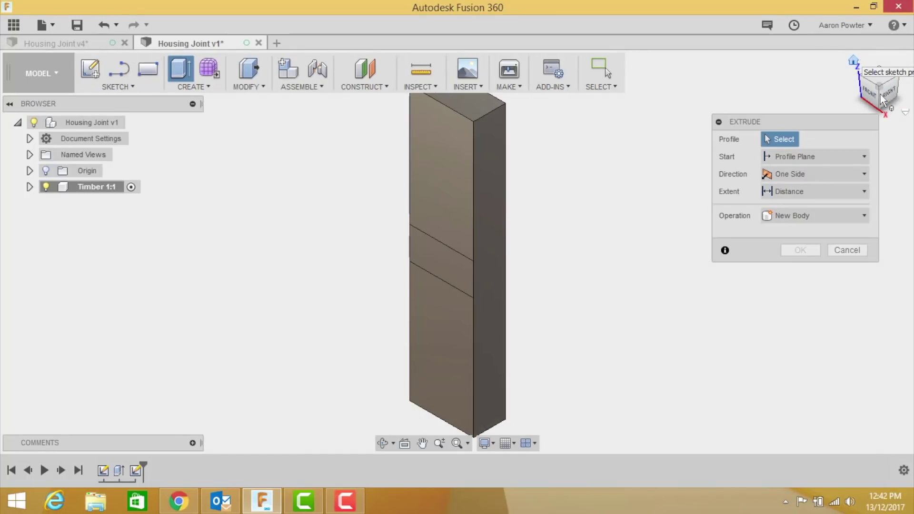
{"action": "left_click", "coordinate": [853, 61]}
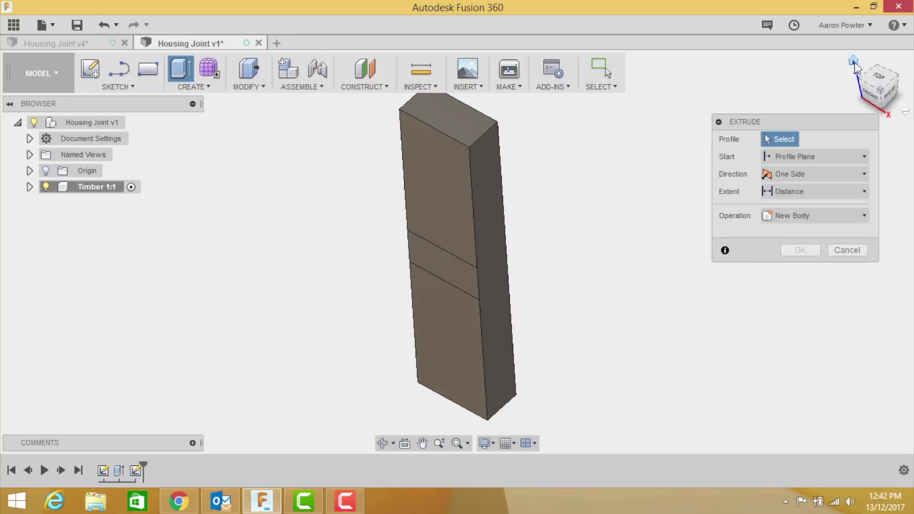
{"action": "left_click", "coordinate": [434, 264]}
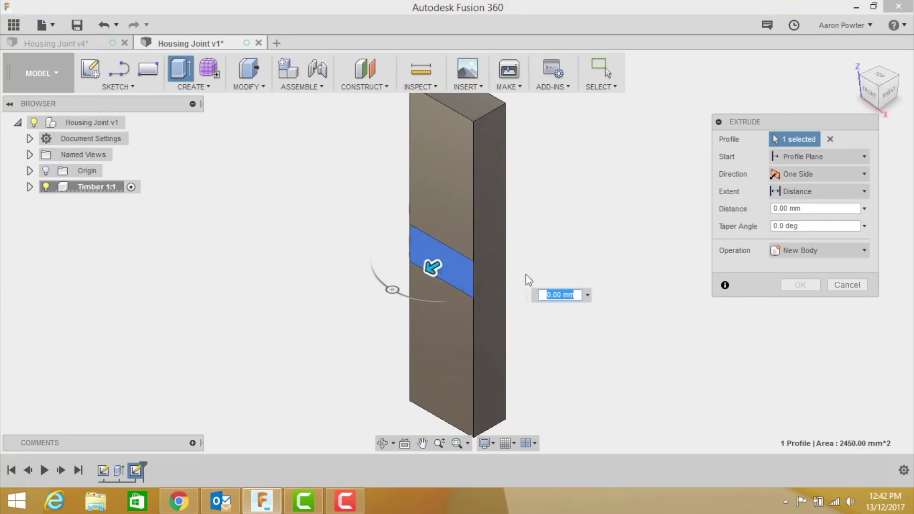
{"action": "type", "text": "-"}
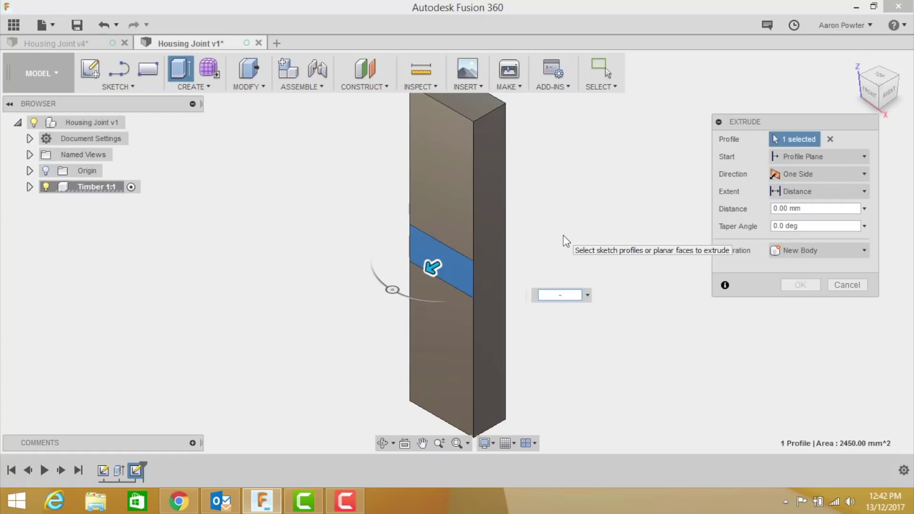
{"action": "type", "text": "35/2"}
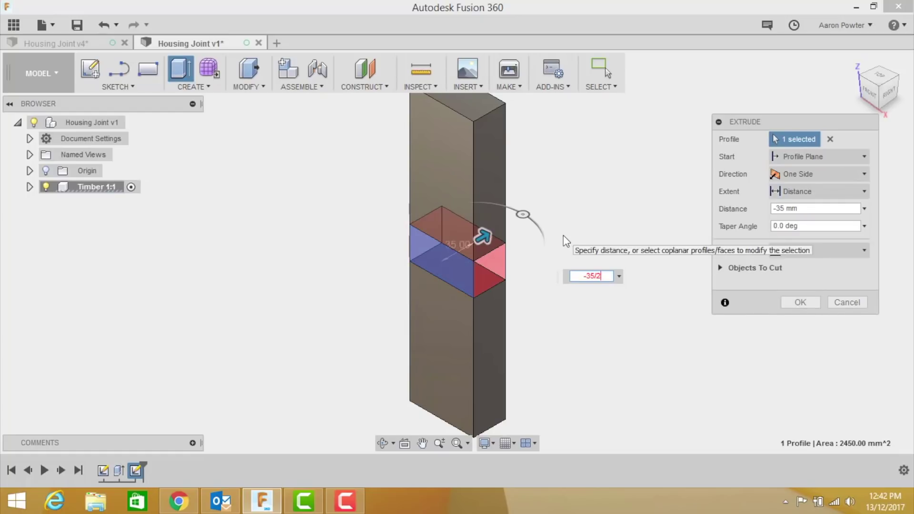
{"action": "key", "text": "Return"}
{"action": "key", "text": "Return"}
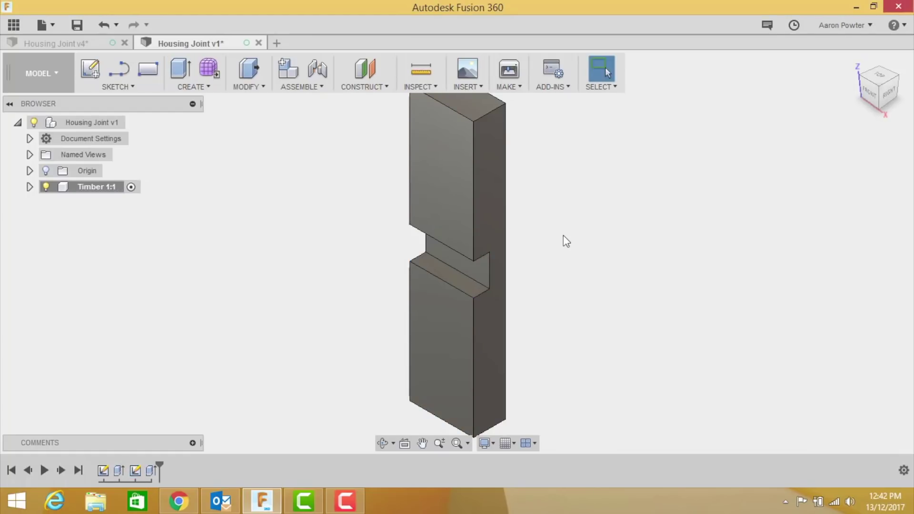
{"action": "left_click", "coordinate": [877, 98]}
{"action": "left_click", "coordinate": [419, 75]}
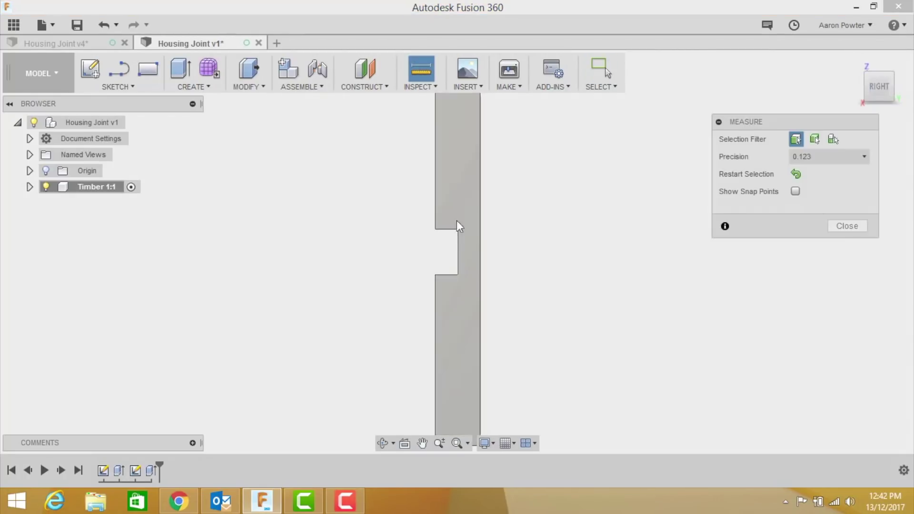
{"action": "left_click", "coordinate": [448, 231]}
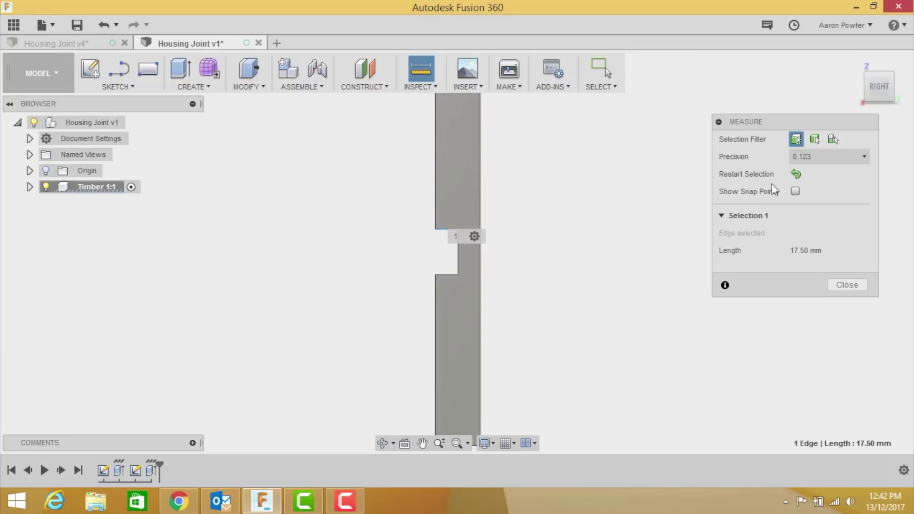
{"action": "left_click", "coordinate": [842, 283]}
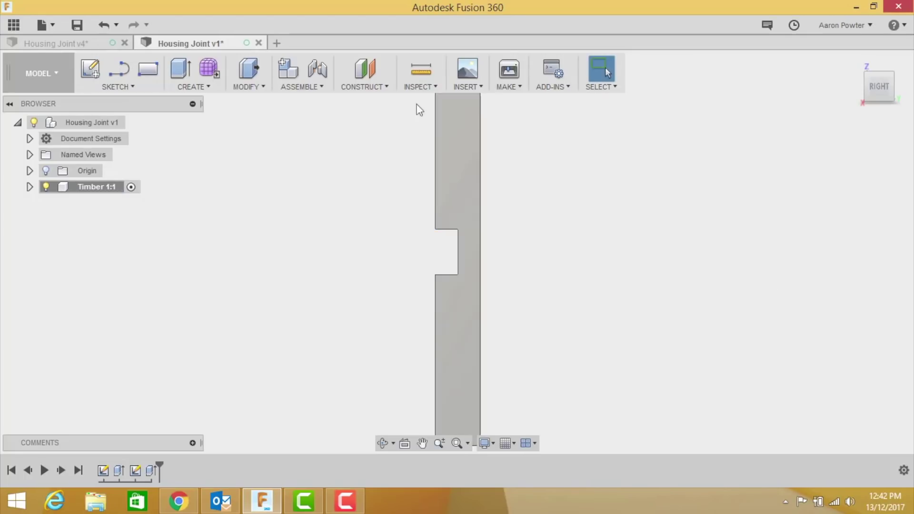
{"action": "left_click", "coordinate": [407, 70]}
{"action": "left_click", "coordinate": [457, 252]}
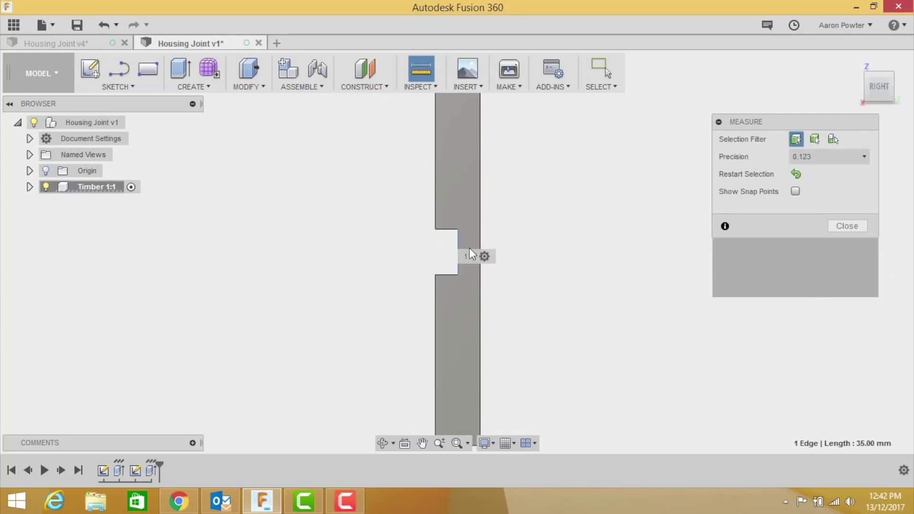
{"action": "left_click", "coordinate": [478, 239]}
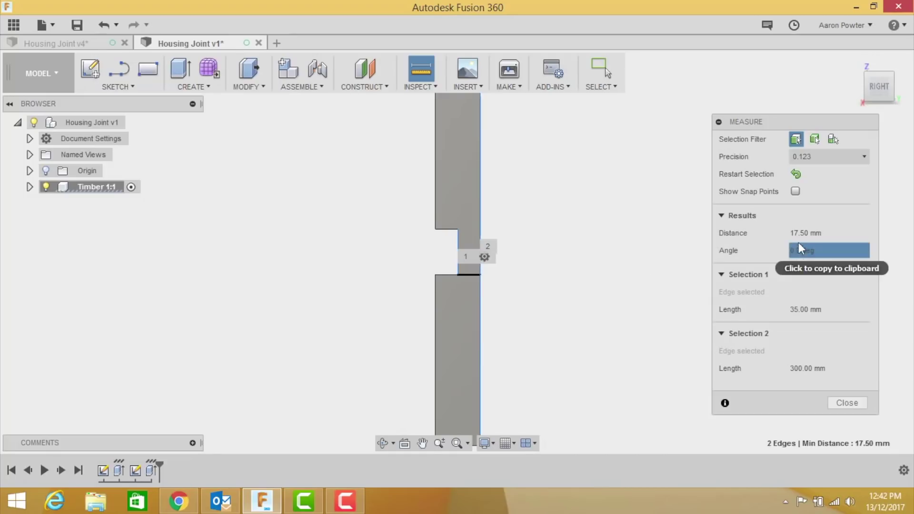
{"action": "left_click", "coordinate": [847, 402]}
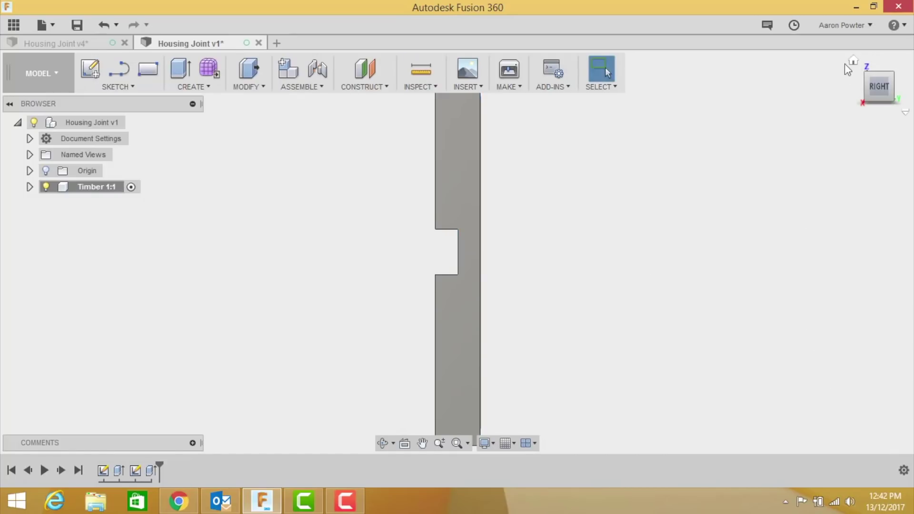
{"action": "left_click", "coordinate": [852, 61]}
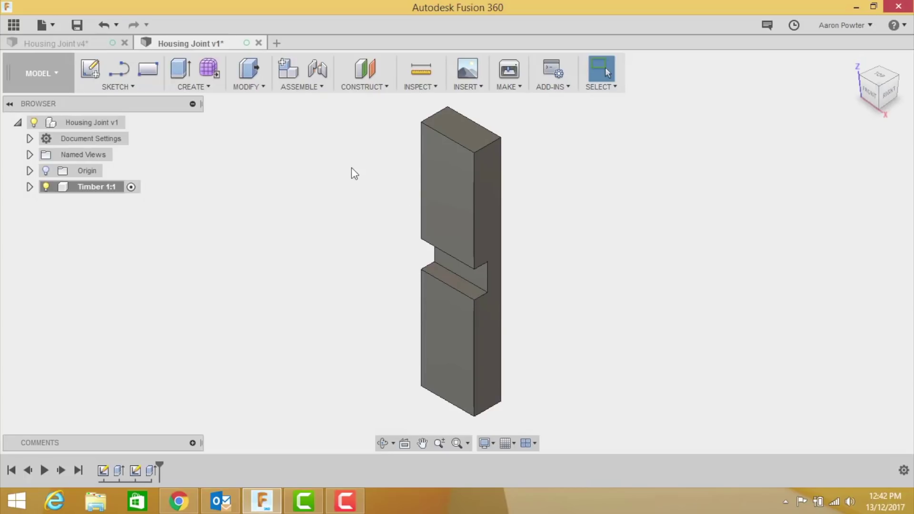
- Create an empty component named Timber 2 with Housing Joint v1 as parent
{"action": "left_click", "coordinate": [290, 74]}
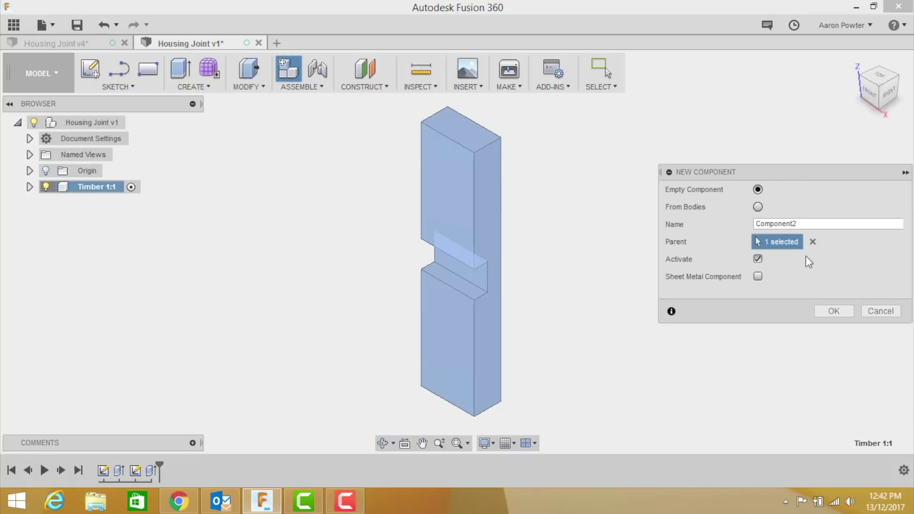
{"action": "left_click", "coordinate": [813, 241]}
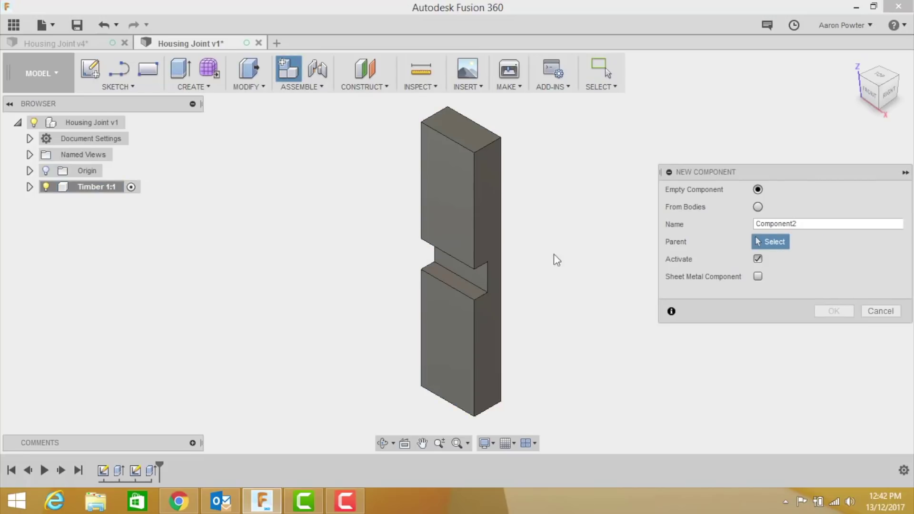
{"action": "left_click", "coordinate": [90, 124]}
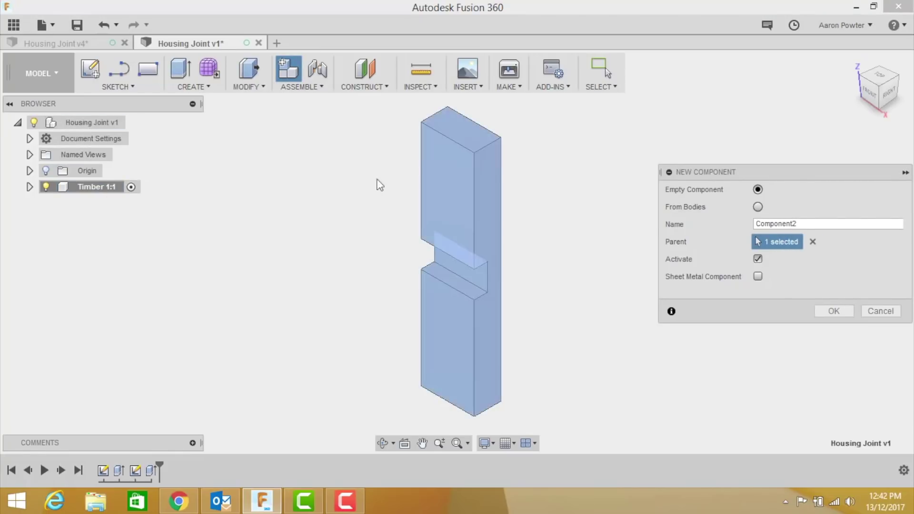
{"action": "double_click", "coordinate": [771, 224]}
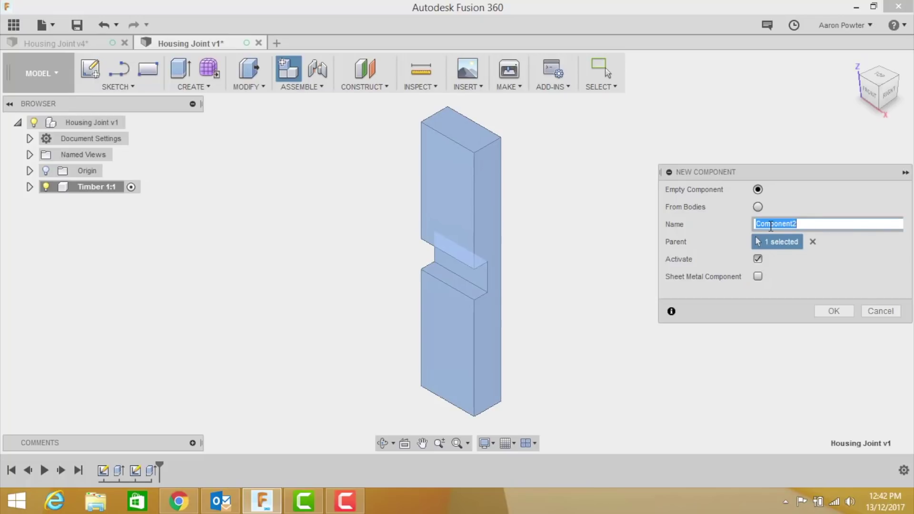
{"action": "type", "text": "Timber 2"}
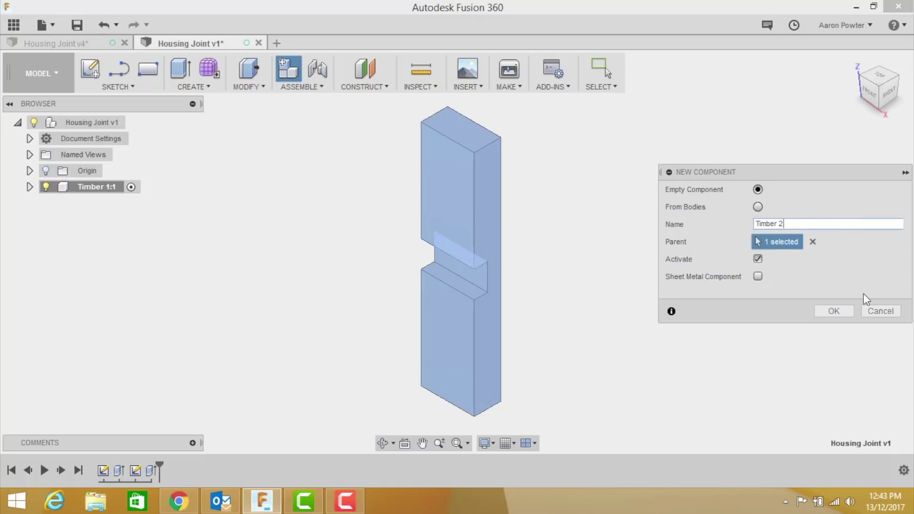
{"action": "left_click", "coordinate": [832, 310]}
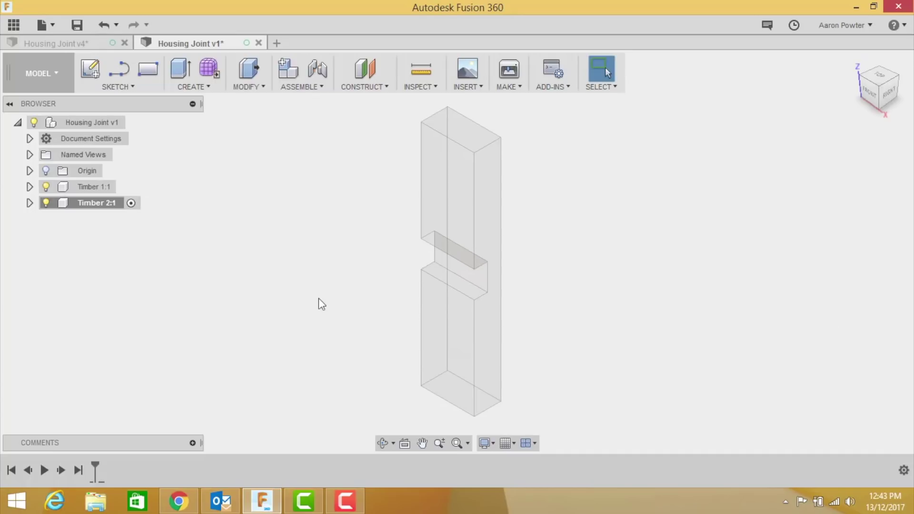
- Start a new Timber 2 sketch on the upright origin plane, viewing the notch face
{"action": "left_click", "coordinate": [100, 71]}
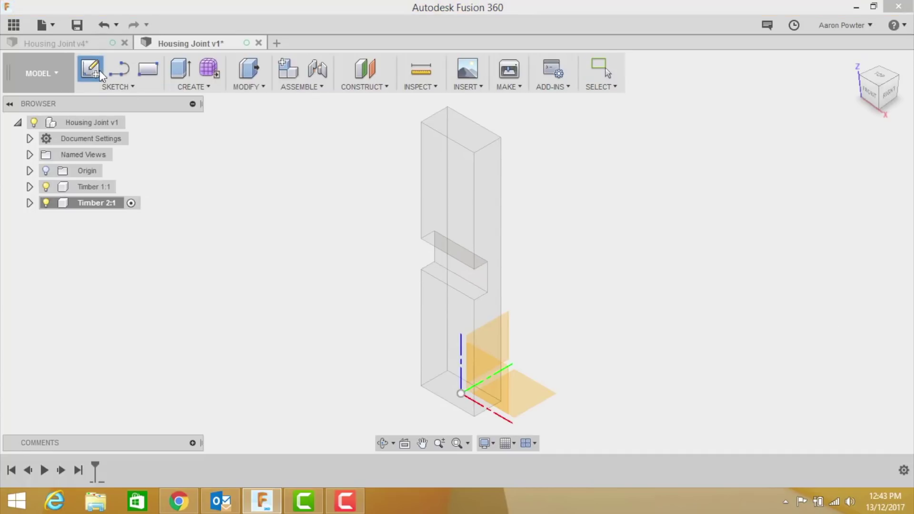
{"action": "left_click", "coordinate": [504, 382]}
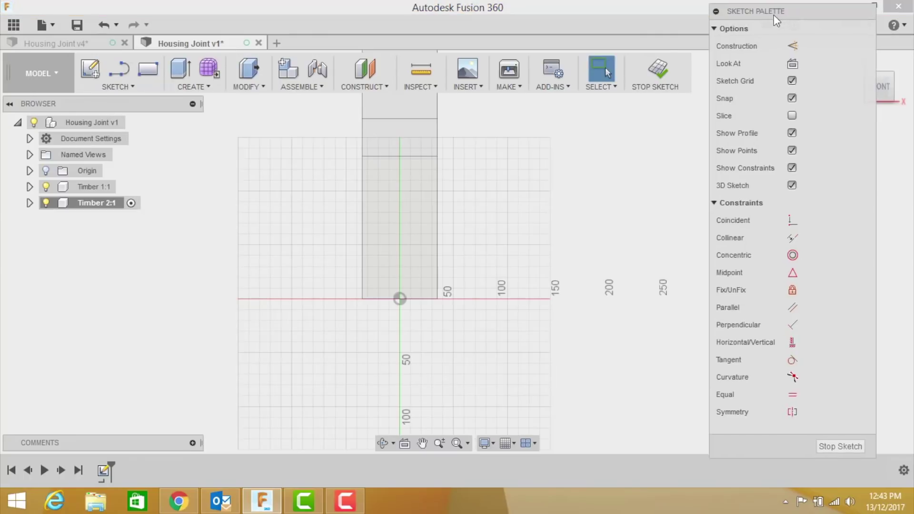
{"action": "left_click_drag", "start_coordinate": [773, 10], "coordinate": [700, 5]}
{"action": "left_click", "coordinate": [853, 61]}
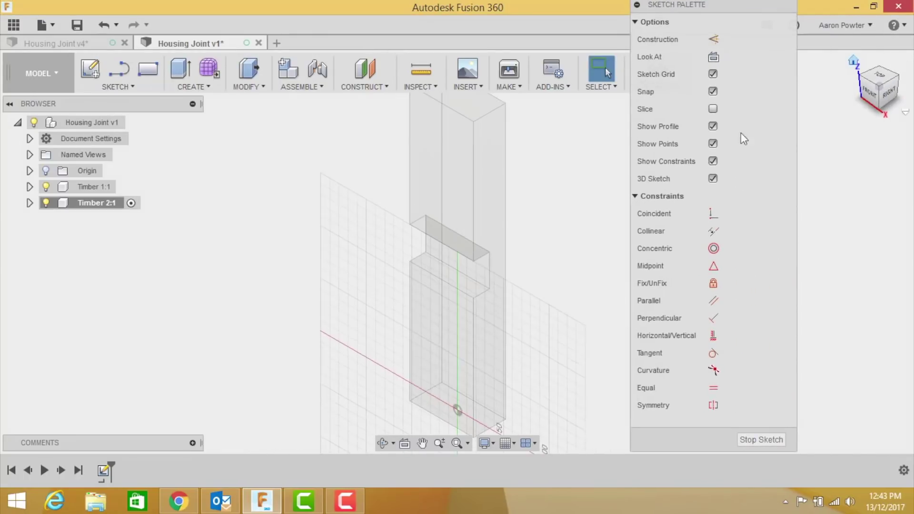
{"action": "left_click", "coordinate": [484, 269]}
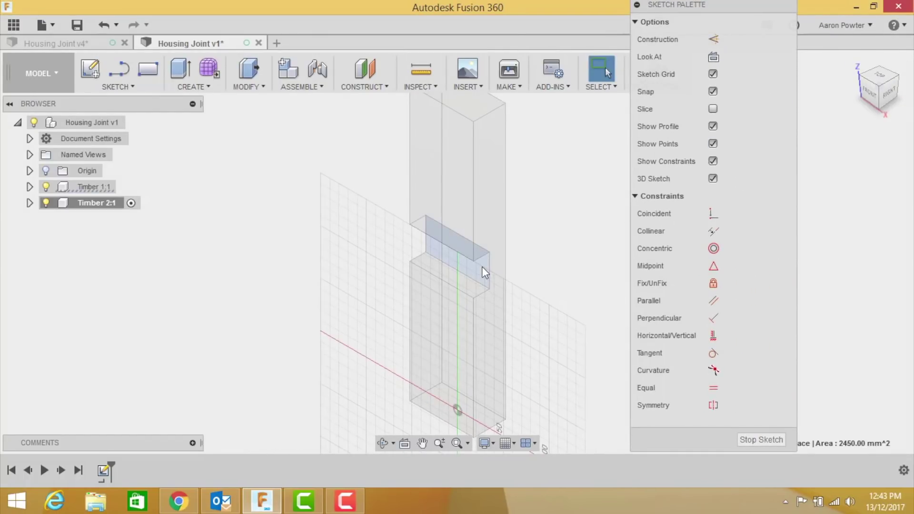
- From the front view, draw a rectangle tracing the notch's top-left to bottom-right corners
{"action": "key", "text": "r"}
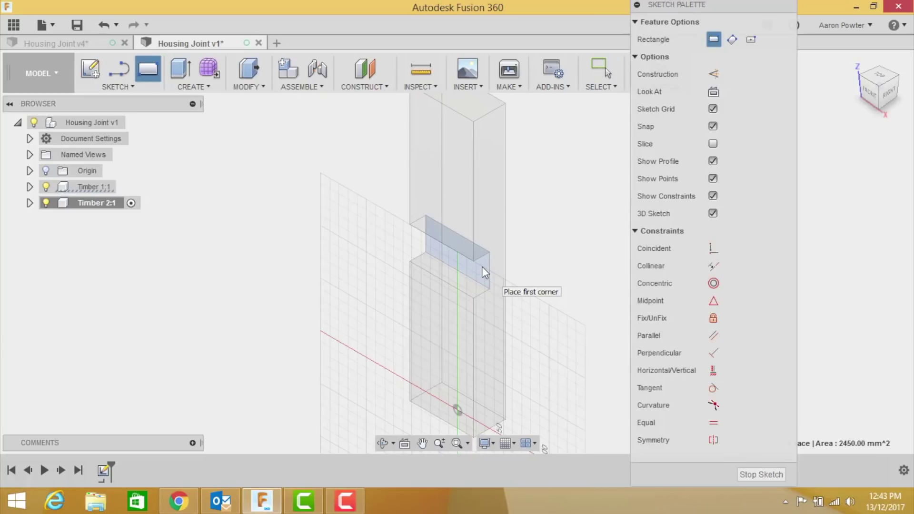
{"action": "left_click", "coordinate": [869, 93]}
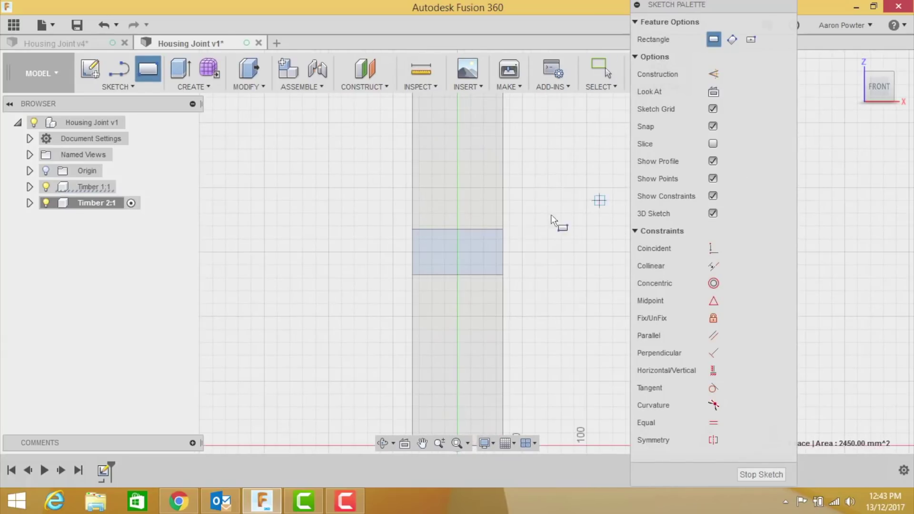
{"action": "left_click", "coordinate": [413, 230]}
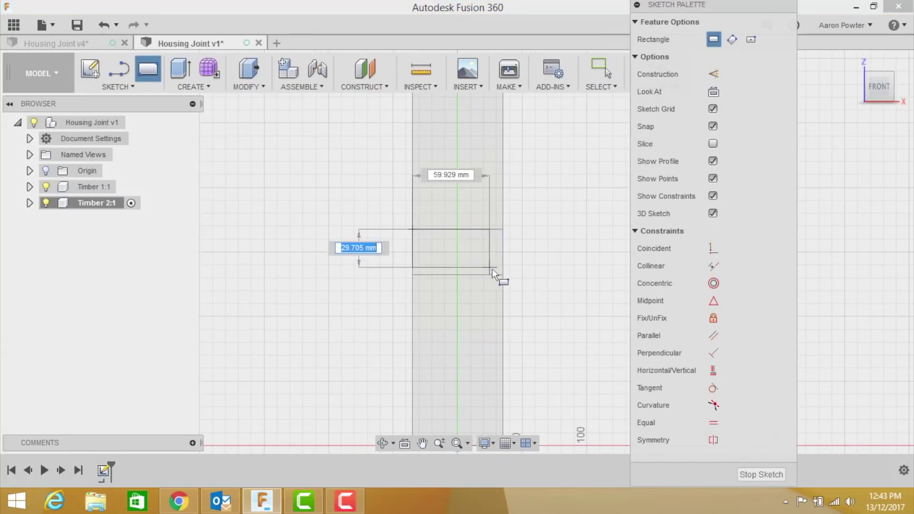
{"action": "left_click", "coordinate": [503, 275]}
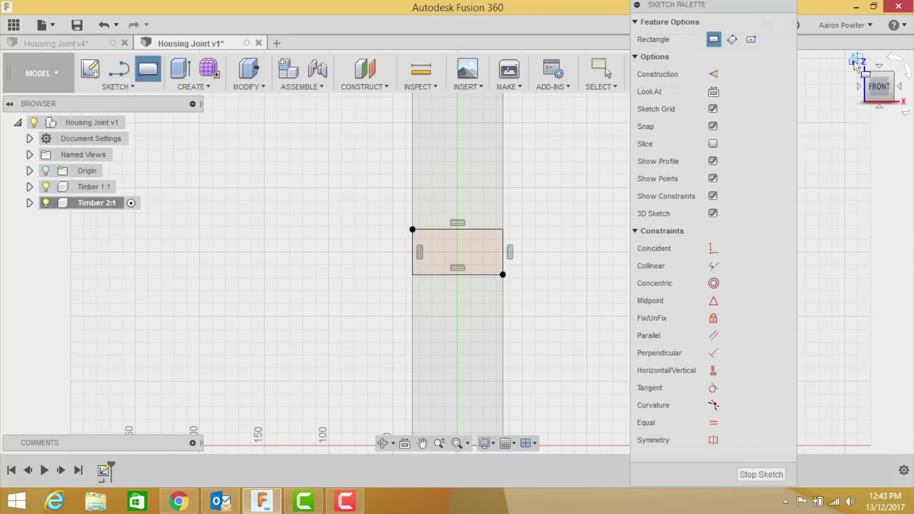
{"action": "left_click", "coordinate": [854, 61]}
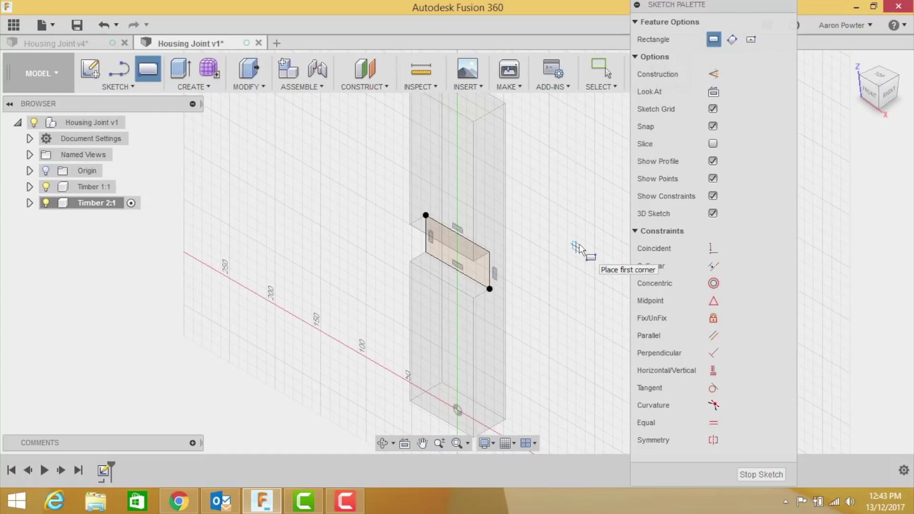
- Draw a second rectangle to the left of the post in the front view
{"action": "key", "text": "Escape"}
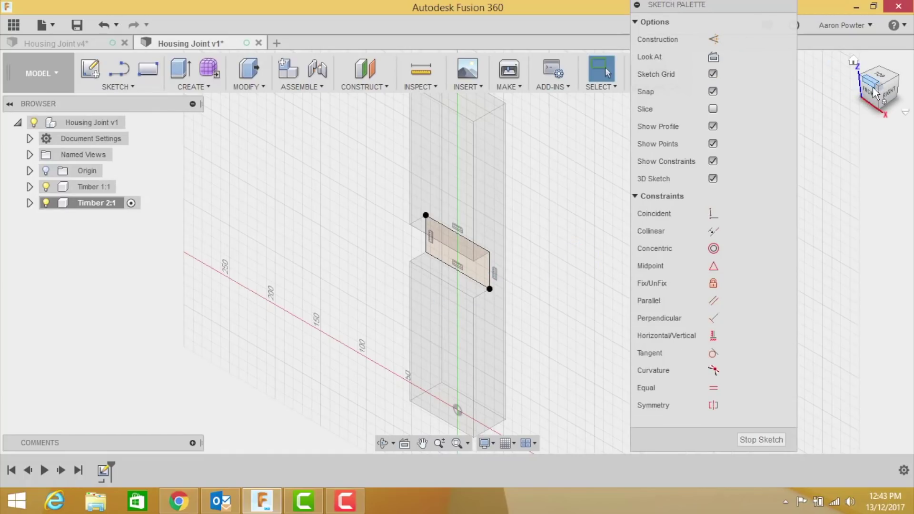
{"action": "left_click", "coordinate": [872, 90]}
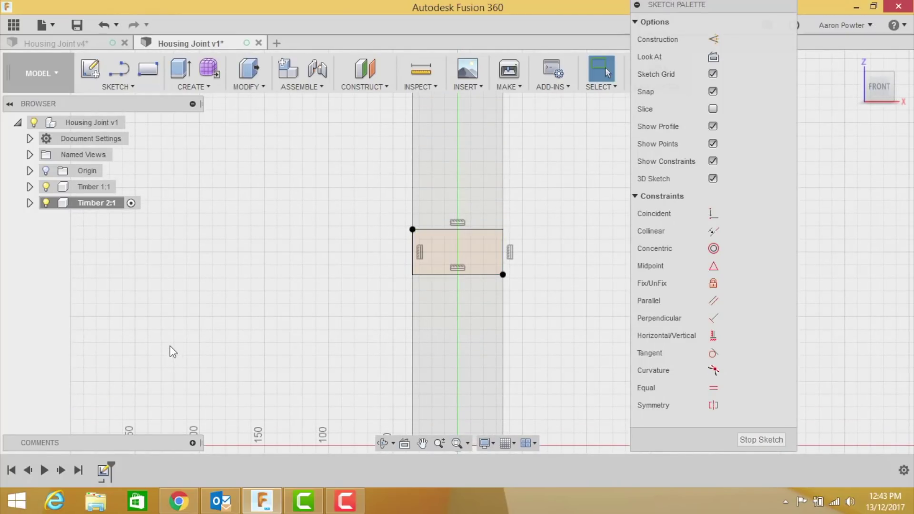
{"action": "key", "text": "r"}
{"action": "left_click", "coordinate": [190, 257]}
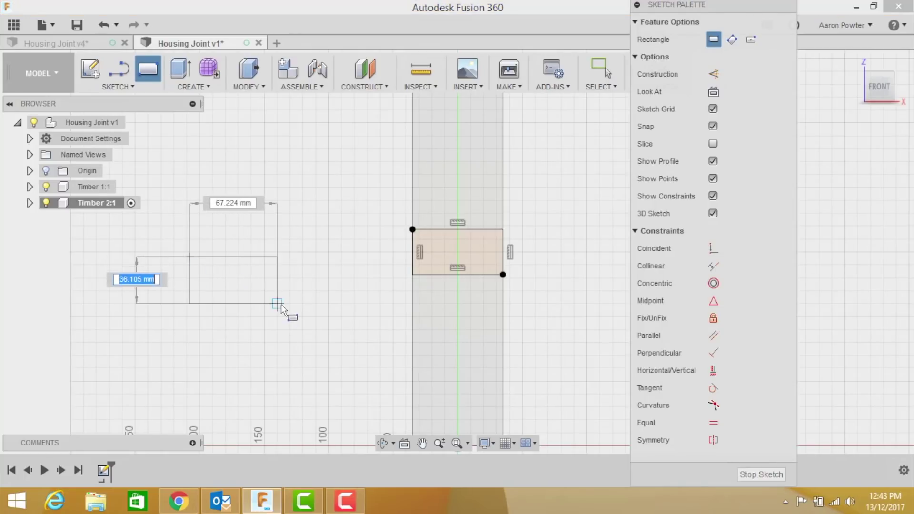
{"action": "key", "text": "Tab"}
{"action": "key", "text": "Tab"}
{"action": "left_click", "coordinate": [284, 292]}
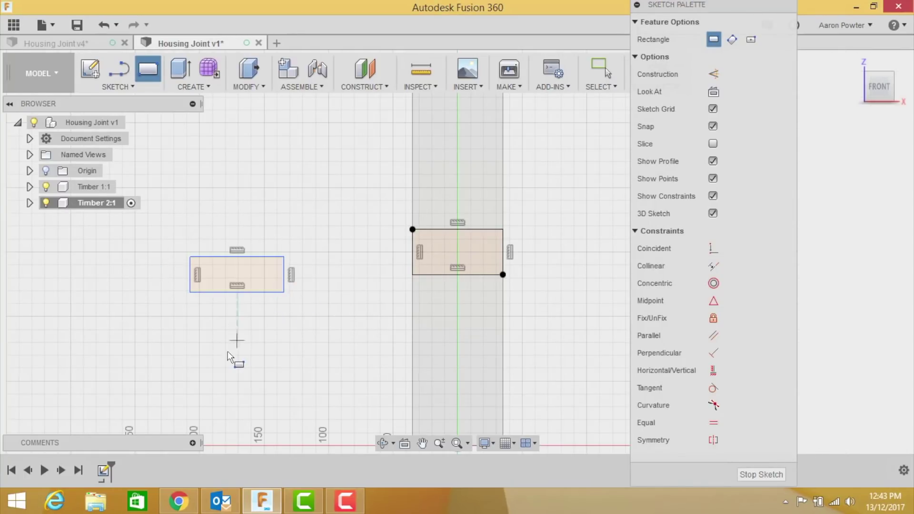
{"action": "key", "text": "Escape"}
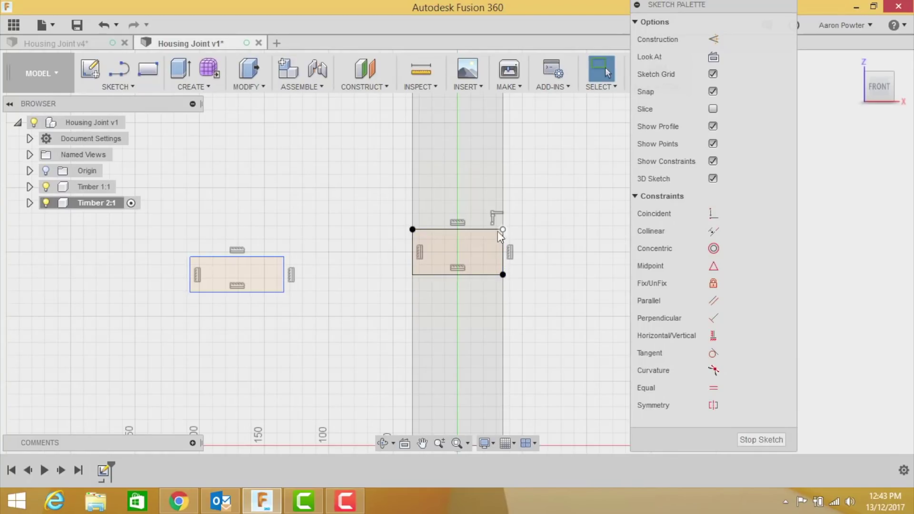
- Enlarge the left rectangle by dragging its top-right corner, then box-select the whole rectangle
{"action": "left_click_drag", "start_coordinate": [285, 257], "coordinate": [256, 231]}
{"action": "left_click_drag", "start_coordinate": [355, 240], "coordinate": [331, 206]}
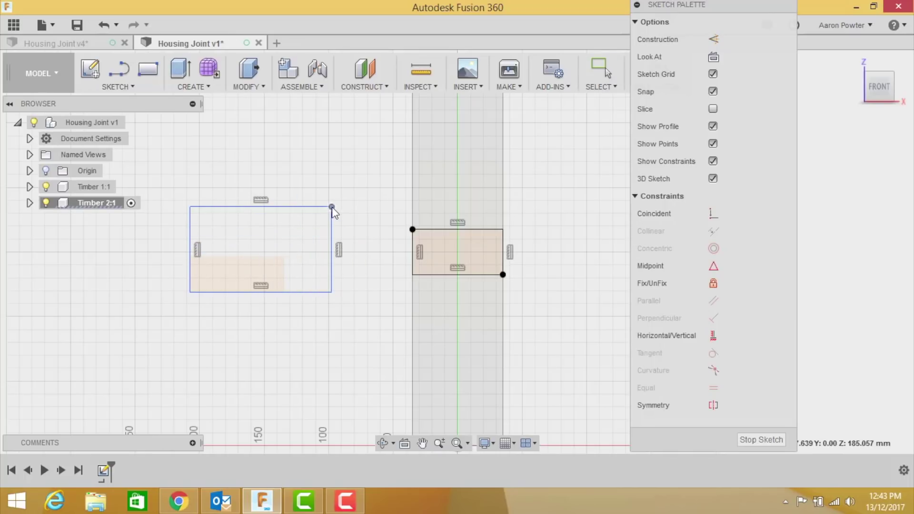
{"action": "left_click", "coordinate": [308, 346]}
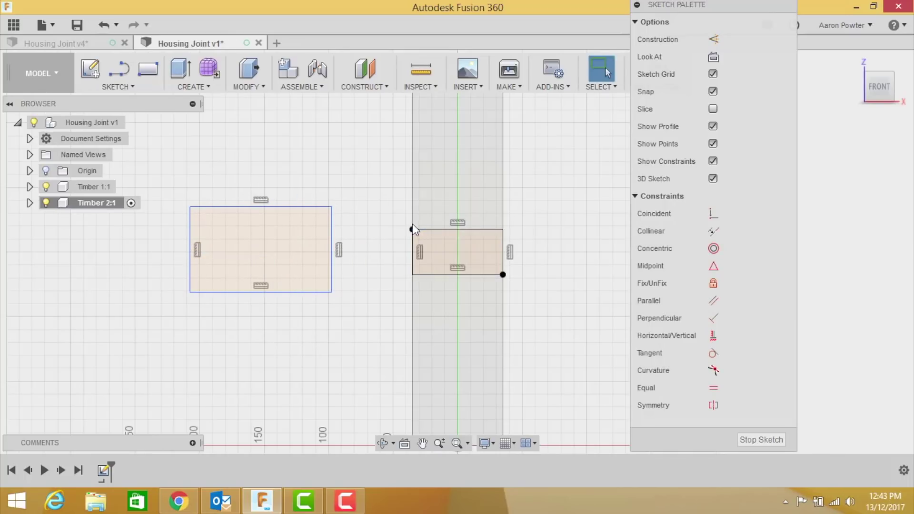
{"action": "left_click_drag", "start_coordinate": [374, 213], "coordinate": [424, 239]}
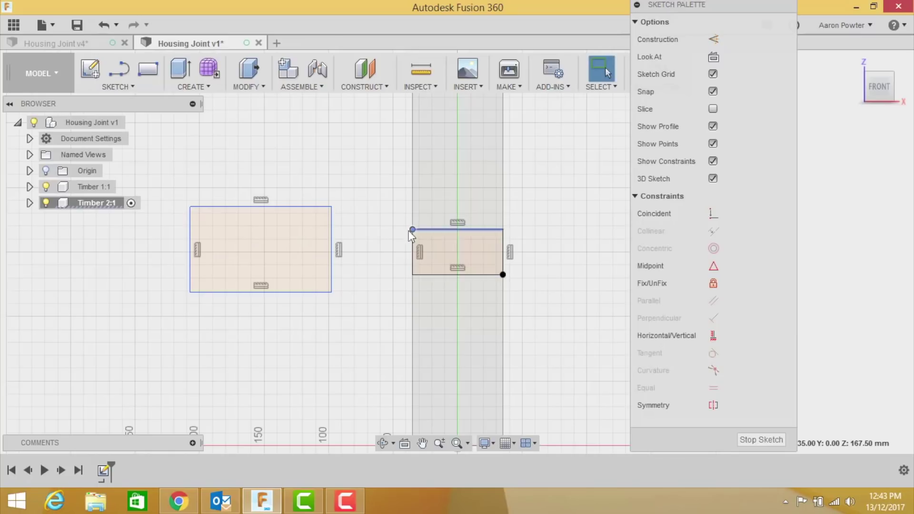
{"action": "left_click", "coordinate": [364, 211]}
{"action": "left_click_drag", "start_coordinate": [350, 184], "coordinate": [182, 280]}
- Delete the stray rectangle and extrude the notch profile -300 mm as a new body
{"action": "key", "text": "Delete"}
{"action": "key", "text": "e"}
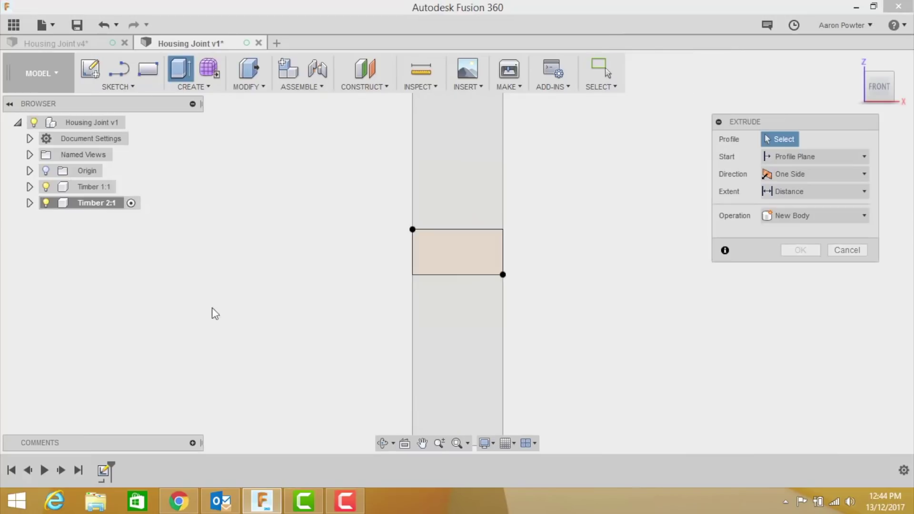
{"action": "left_click", "coordinate": [466, 263]}
{"action": "left_click", "coordinate": [852, 61]}
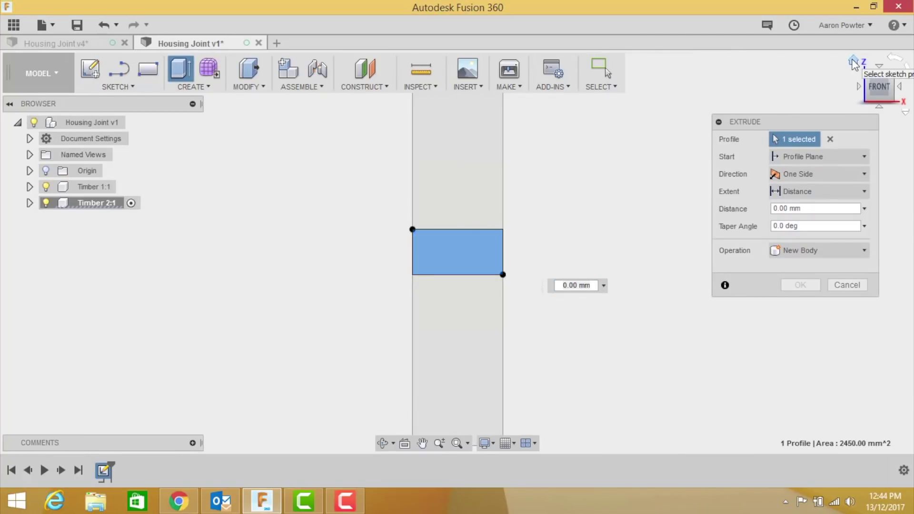
{"action": "left_click_drag", "start_coordinate": [462, 247], "coordinate": [255, 367]}
{"action": "type", "text": "300"}
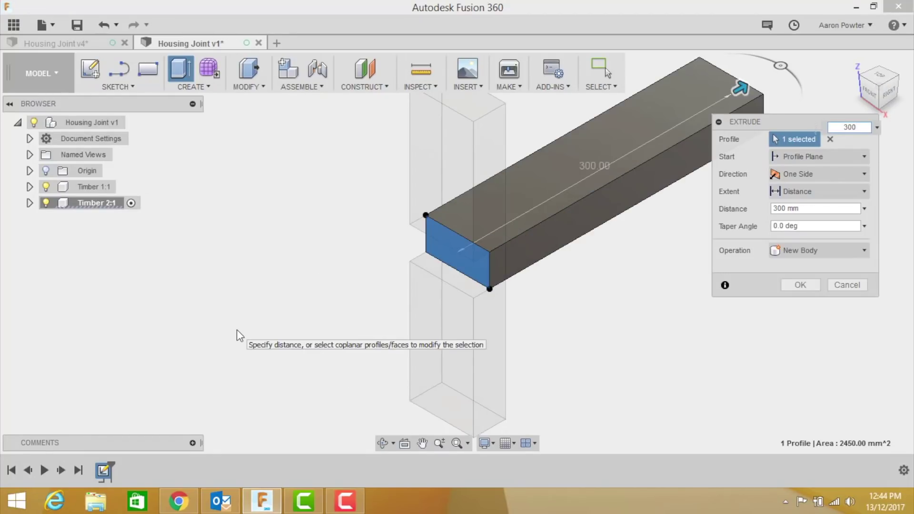
{"action": "left_click", "coordinate": [774, 208]}
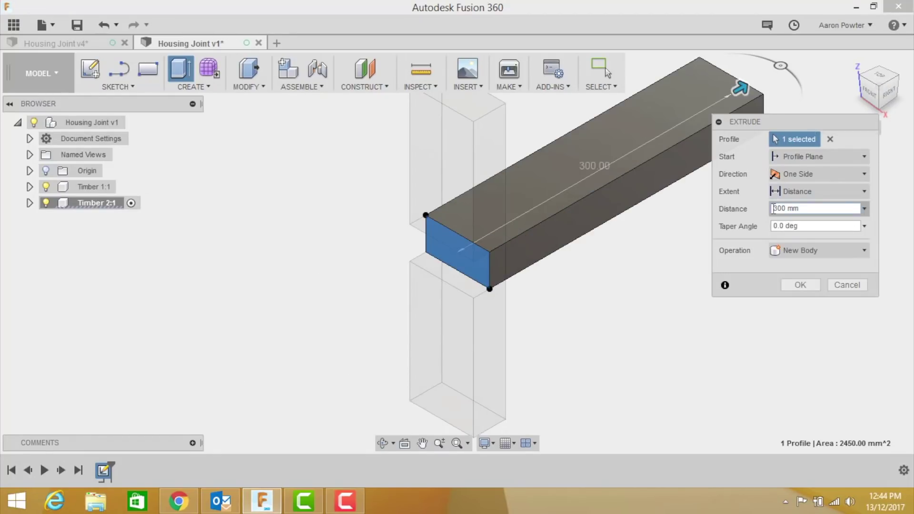
{"action": "type", "text": "-"}
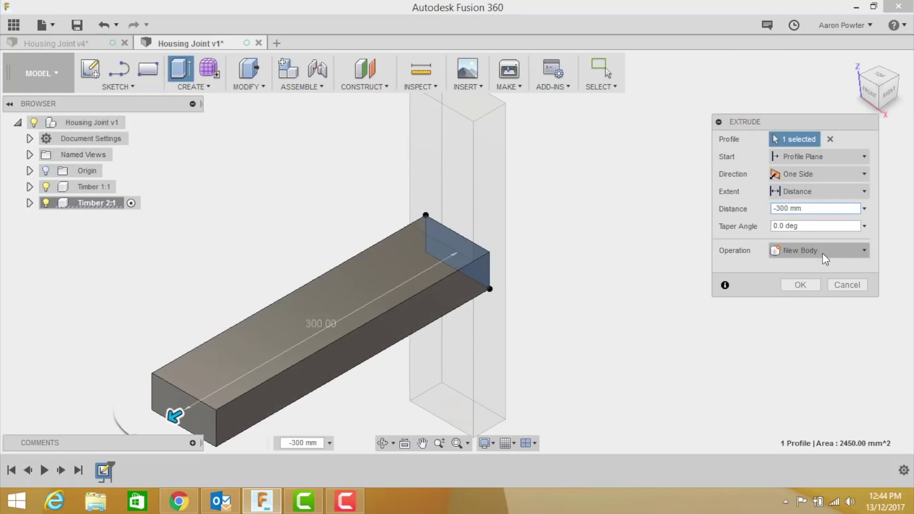
{"action": "left_click", "coordinate": [792, 286]}
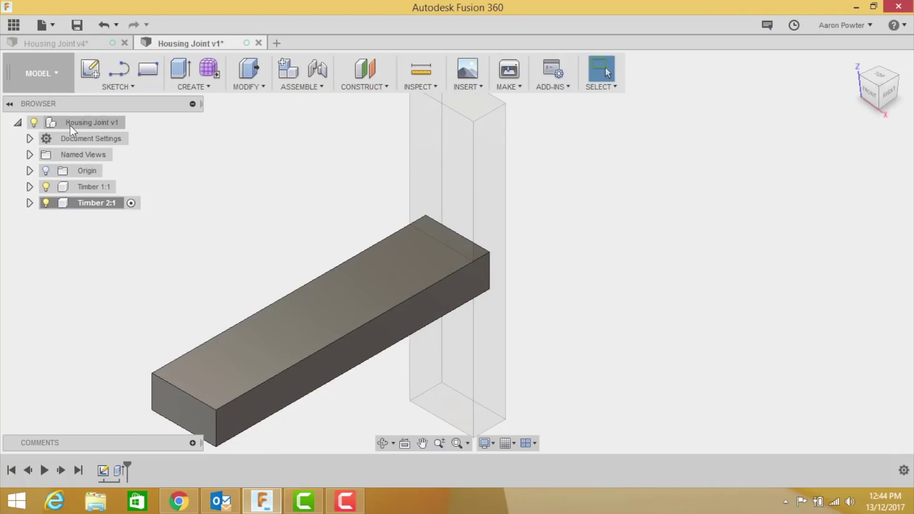
- Activate the top-level design and check the rail's fit in the post notch
{"action": "left_click", "coordinate": [131, 122]}
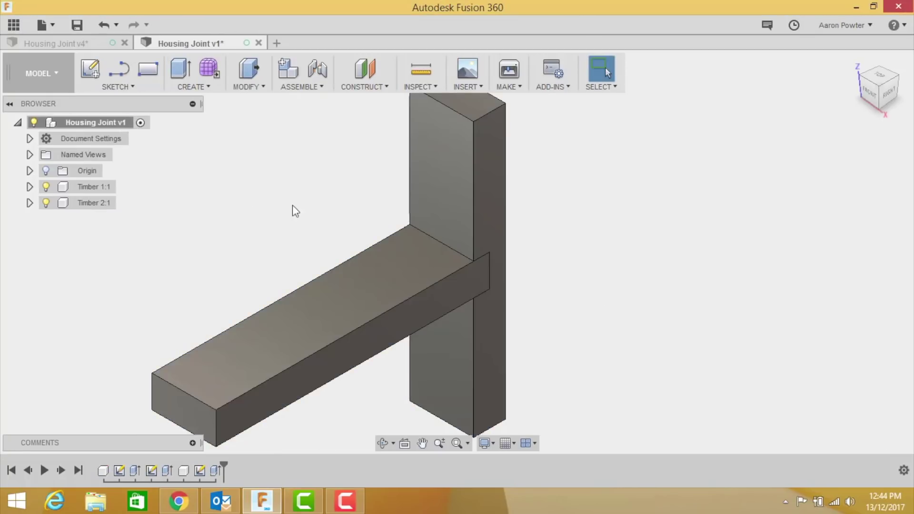
{"action": "scroll", "coordinate": [292, 205], "scroll_direction": "down", "scroll_amount": 2}
{"action": "left_click_drag", "start_coordinate": [369, 276], "coordinate": [331, 270]}
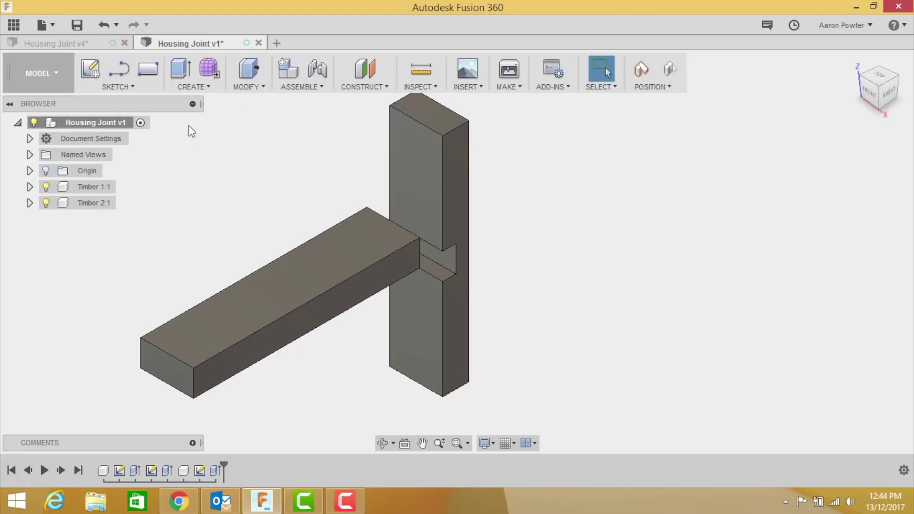
{"action": "left_click", "coordinate": [103, 25]}
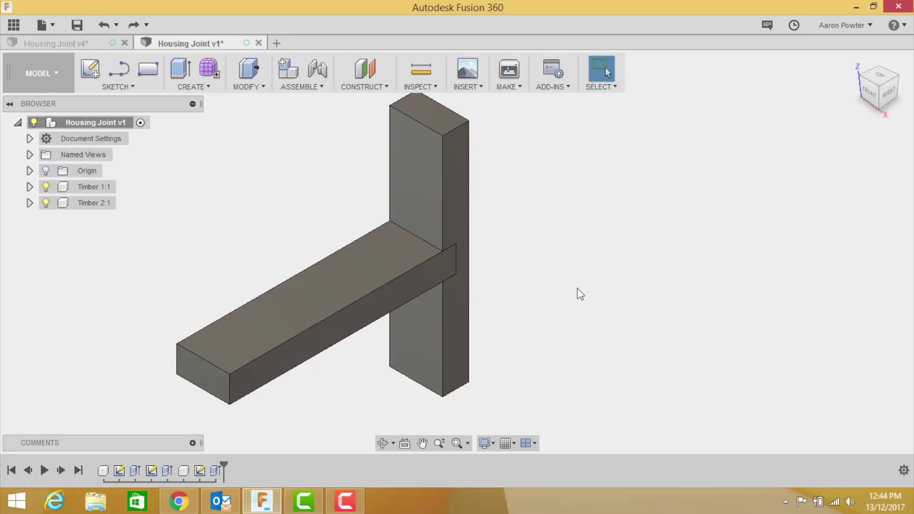
- Fix the rail to the post with a rigid as-built joint
{"action": "left_click", "coordinate": [314, 88]}
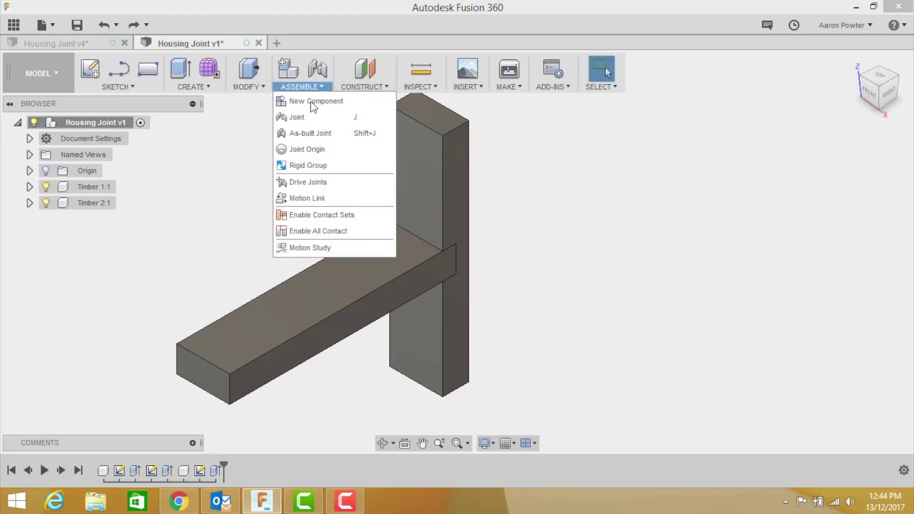
{"action": "left_click", "coordinate": [308, 132]}
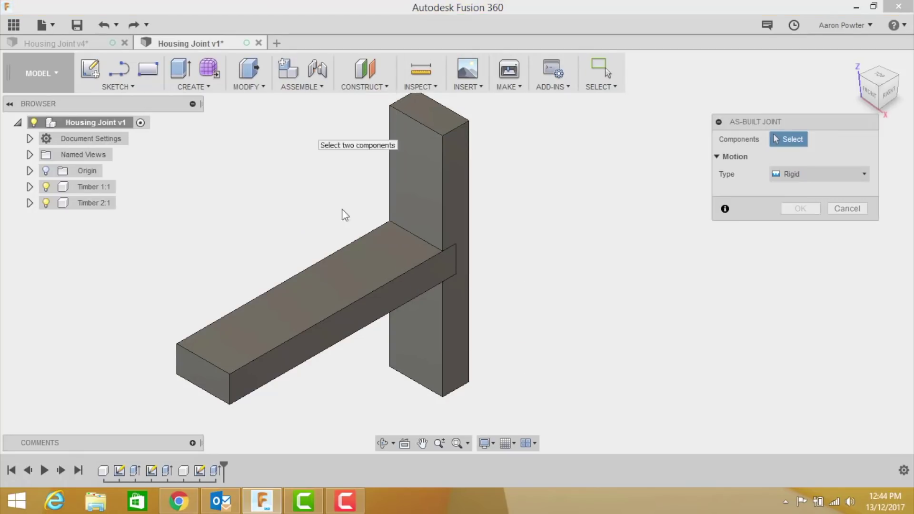
{"action": "left_click", "coordinate": [373, 261]}
{"action": "left_click", "coordinate": [422, 180]}
{"action": "left_click", "coordinate": [792, 224]}
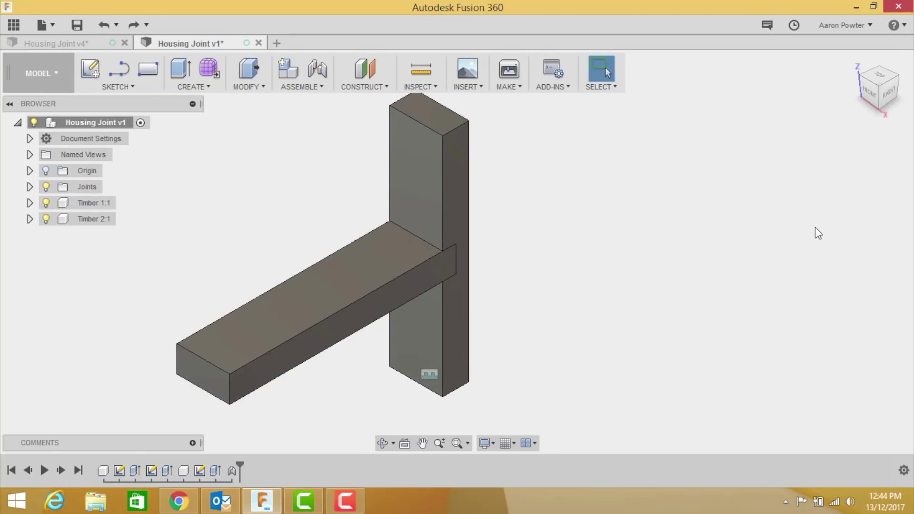
- Apply the Pine - Semigloss appearance to both timbers from the design's Appearance library
{"action": "right_click", "coordinate": [90, 122]}
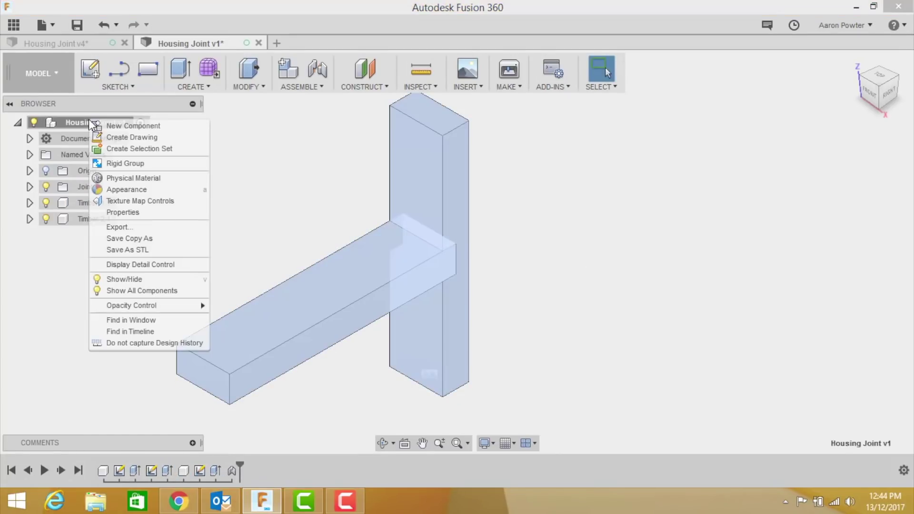
{"action": "left_click", "coordinate": [111, 189]}
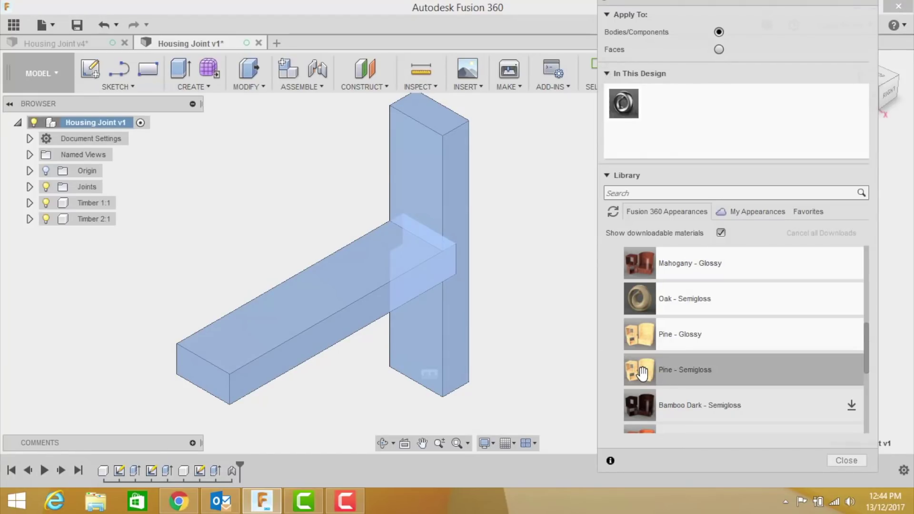
{"action": "left_click_drag", "start_coordinate": [642, 372], "coordinate": [340, 280]}
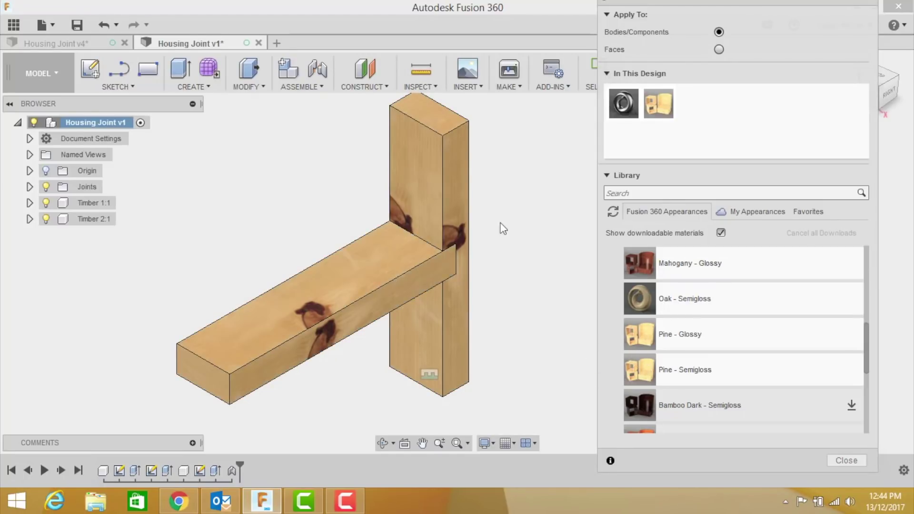
{"action": "left_click", "coordinate": [851, 461]}
- Save the design as a new version with the default User Saved description
{"action": "scroll", "coordinate": [584, 278], "scroll_direction": "down", "scroll_amount": 2}
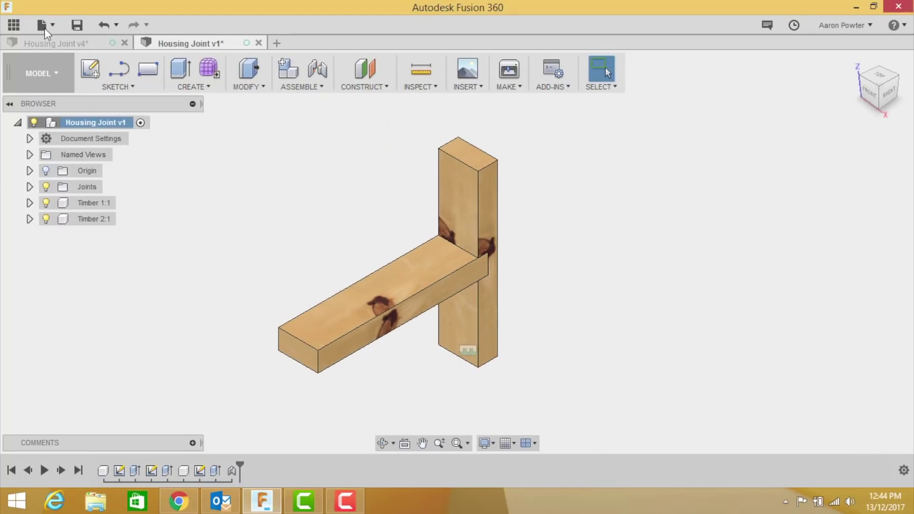
{"action": "left_click", "coordinate": [76, 25]}
{"action": "left_click", "coordinate": [448, 241]}
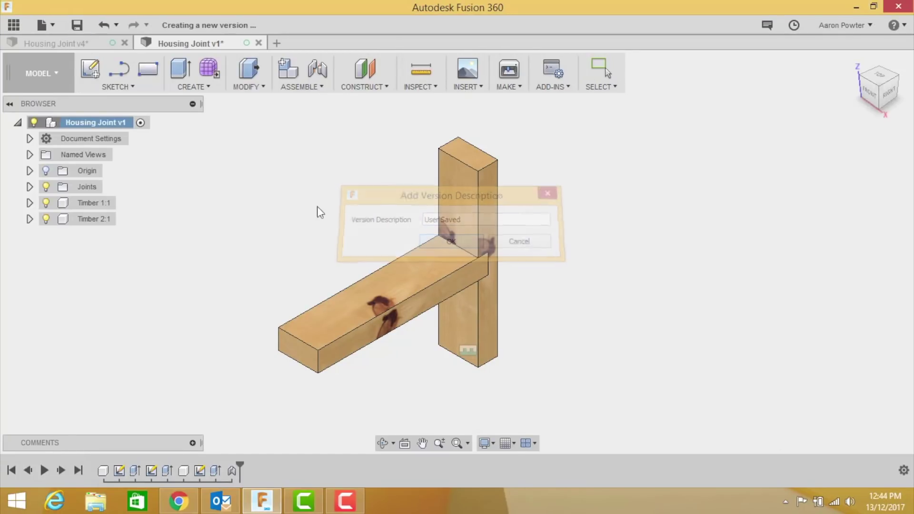